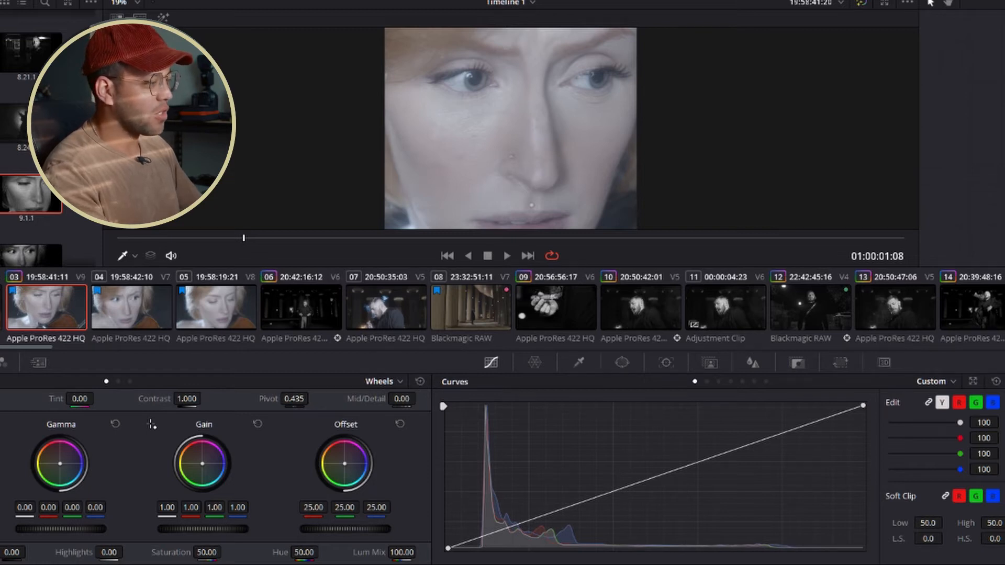
Set the first node's saturation to 0 and raise its gain to 1.21.
left_click_drag(218, 554, 167, 555)
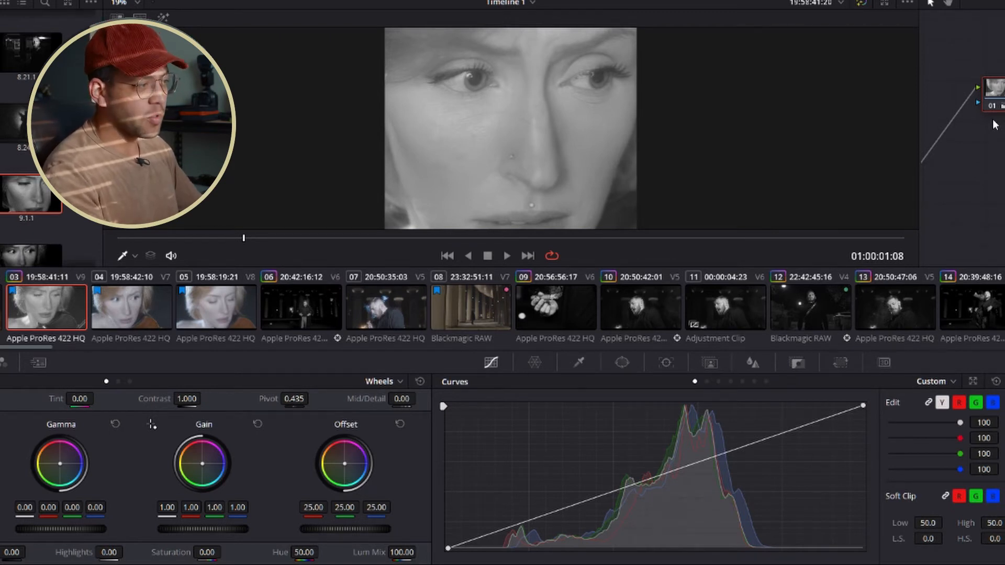
left_click_drag(1000, 113, 988, 113)
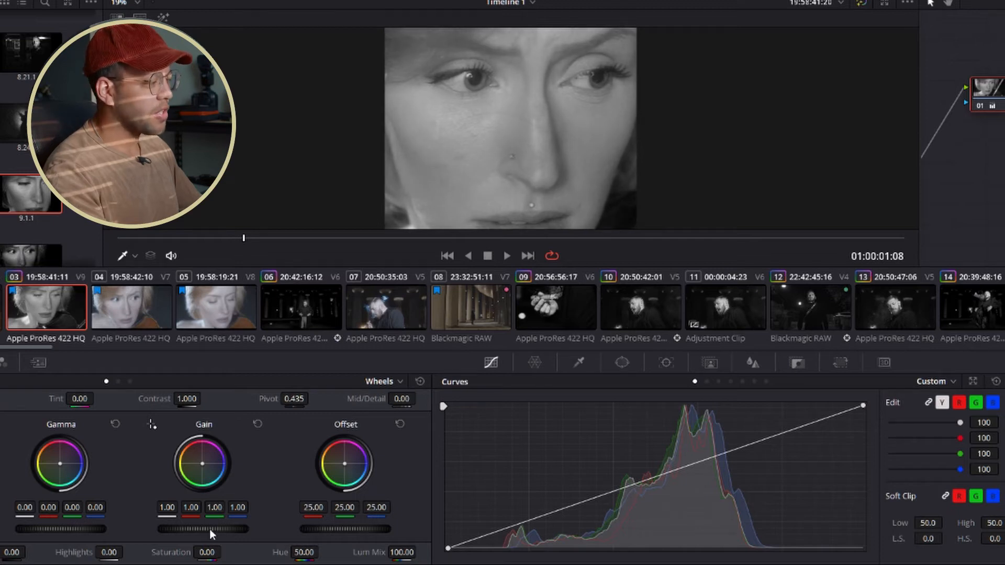
mouse_move(209, 529)
left_mouse_down()
mouse_move(238, 529)
mouse_move(211, 529)
left_mouse_up()
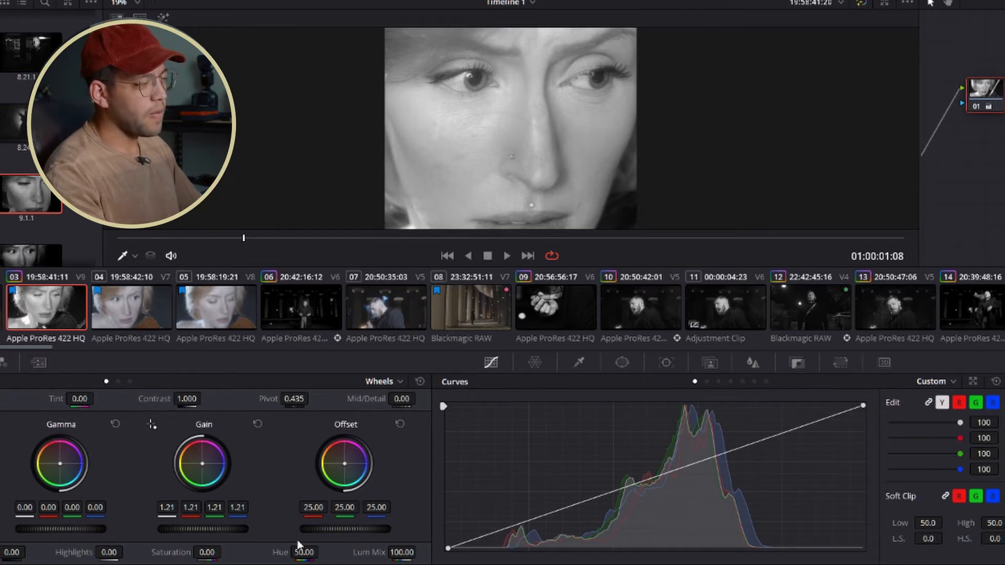
Add a node after the first node and label the first node "Correction".
right_click(982, 95)
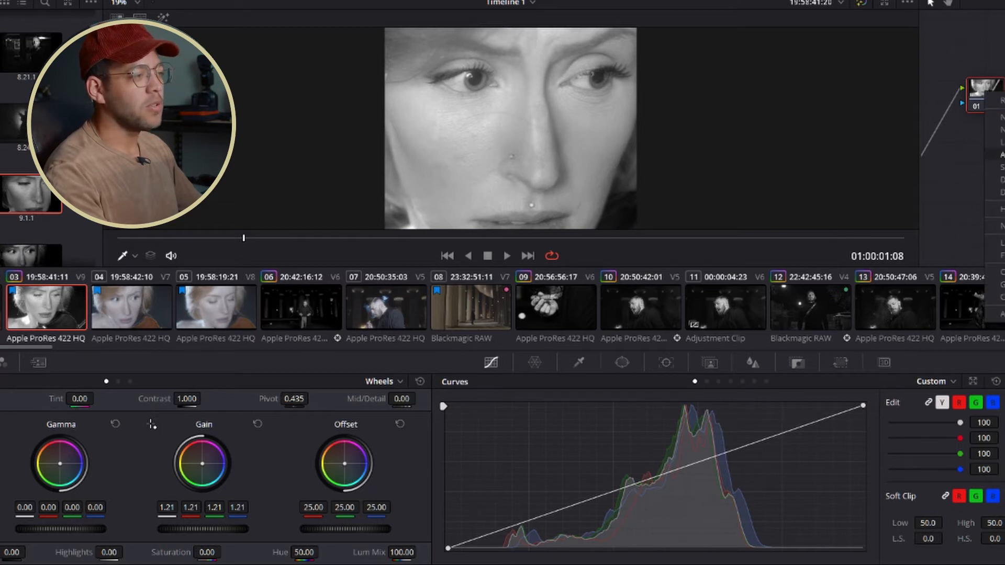
left_click(1000, 154)
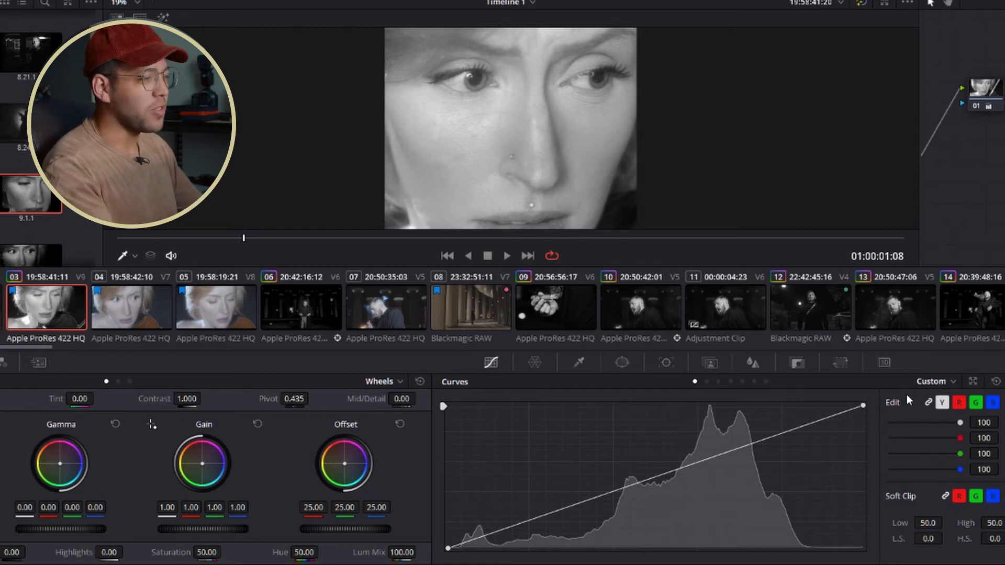
right_click(981, 85)
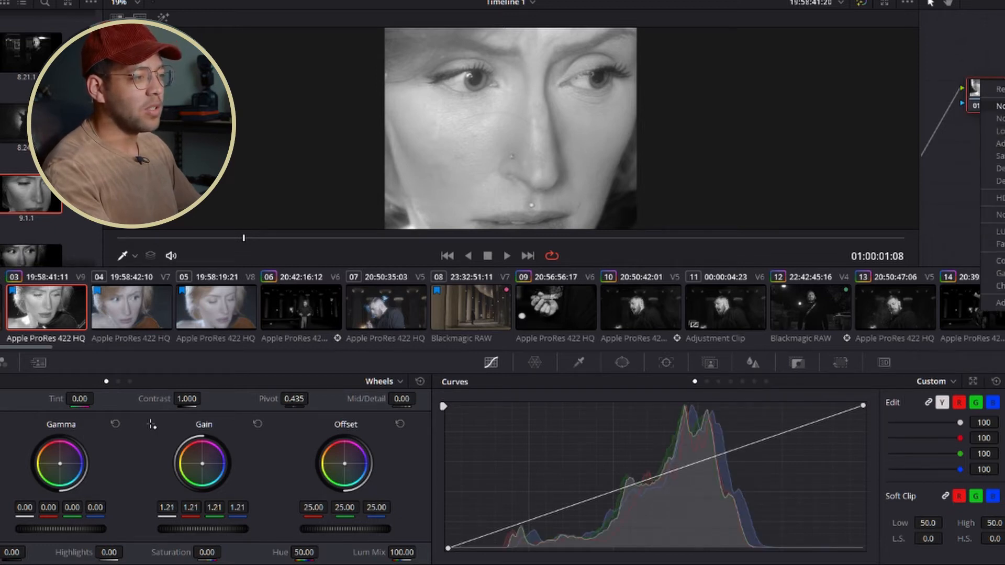
left_click(1000, 105)
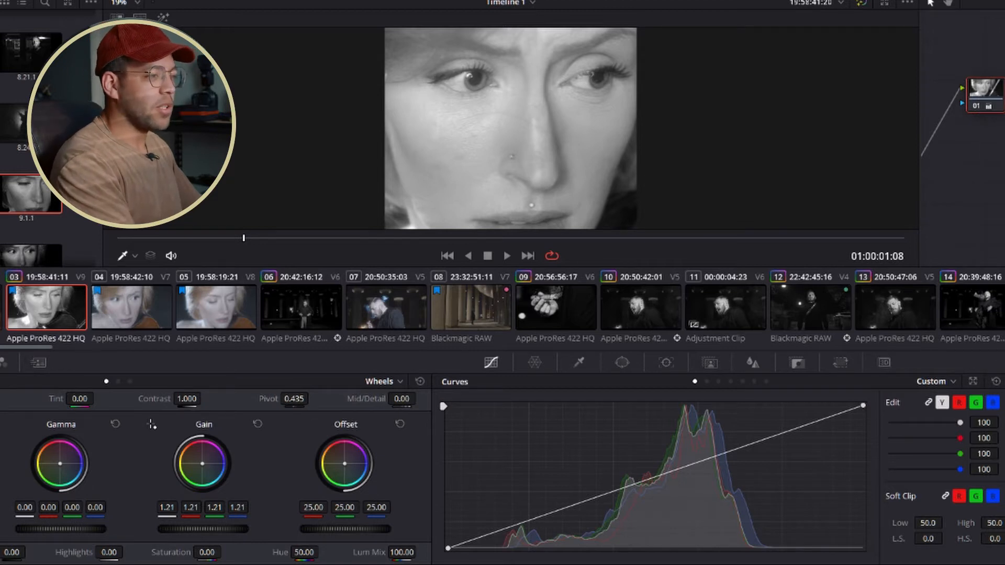
type("Correction")
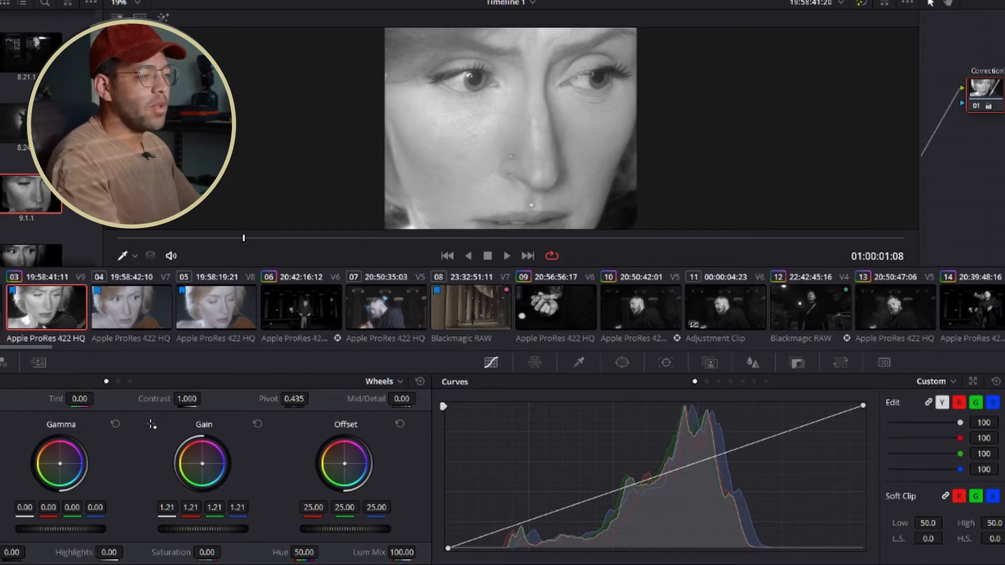
key("Return")
Add a serial node after the Correction node and shape its custom curve with shadow, midtone and highlight points for stronger contrast.
key("alt+s")
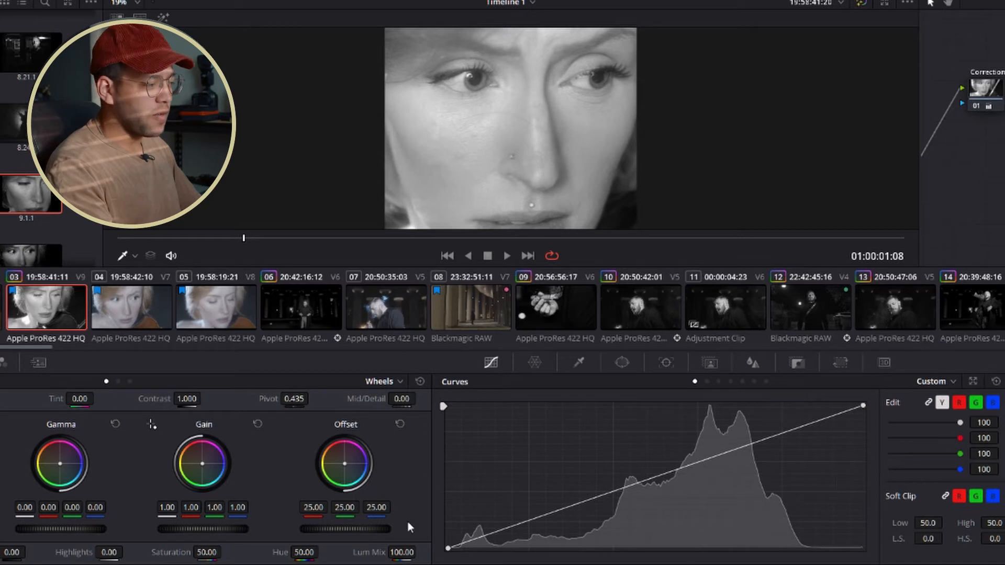
left_click_drag(507, 526, 515, 536)
mouse_move(796, 428)
left_mouse_down()
mouse_move(787, 416)
mouse_move(782, 424)
left_mouse_up()
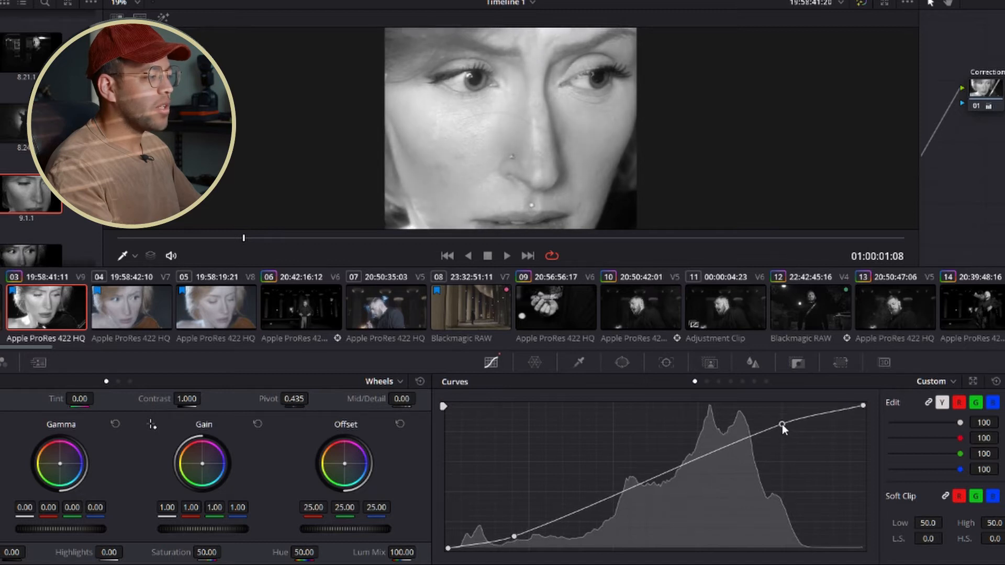
left_click_drag(621, 489, 626, 488)
left_click_drag(516, 537, 527, 528)
left_click_drag(625, 488, 619, 481)
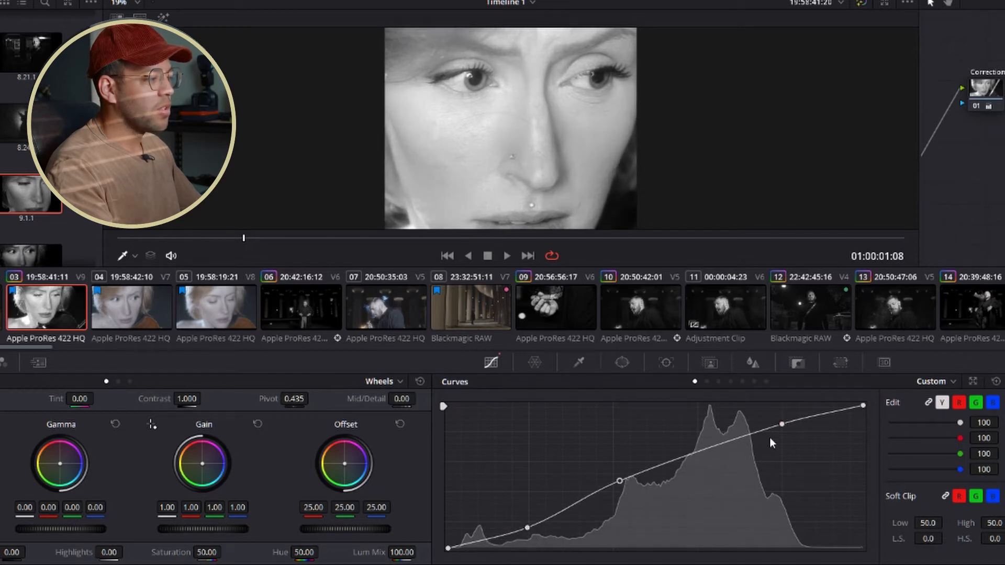
left_click_drag(782, 424, 775, 422)
left_click_drag(619, 481, 654, 487)
left_click_drag(774, 422, 780, 431)
left_click_drag(655, 494, 638, 492)
left_click_drag(527, 529, 544, 534)
left_click_drag(639, 495, 639, 490)
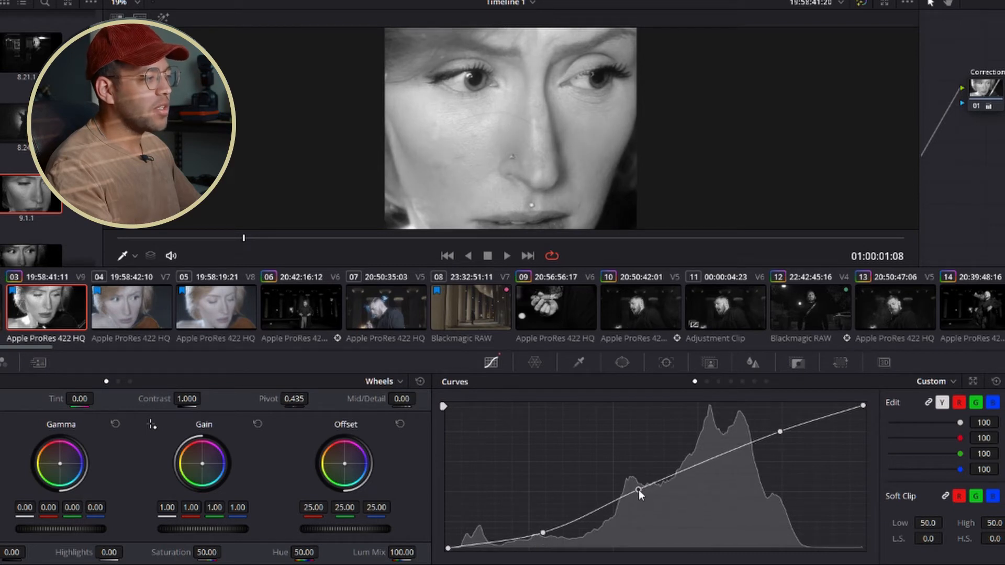
Lower the gain on the Correction node to darken the black-and-white image.
left_click(989, 102)
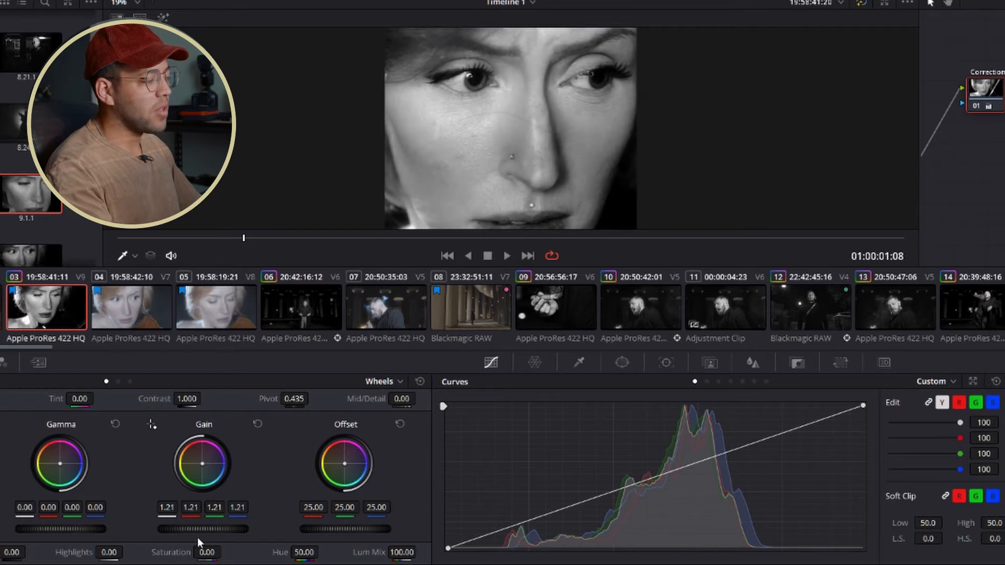
left_click_drag(202, 529, 189, 529)
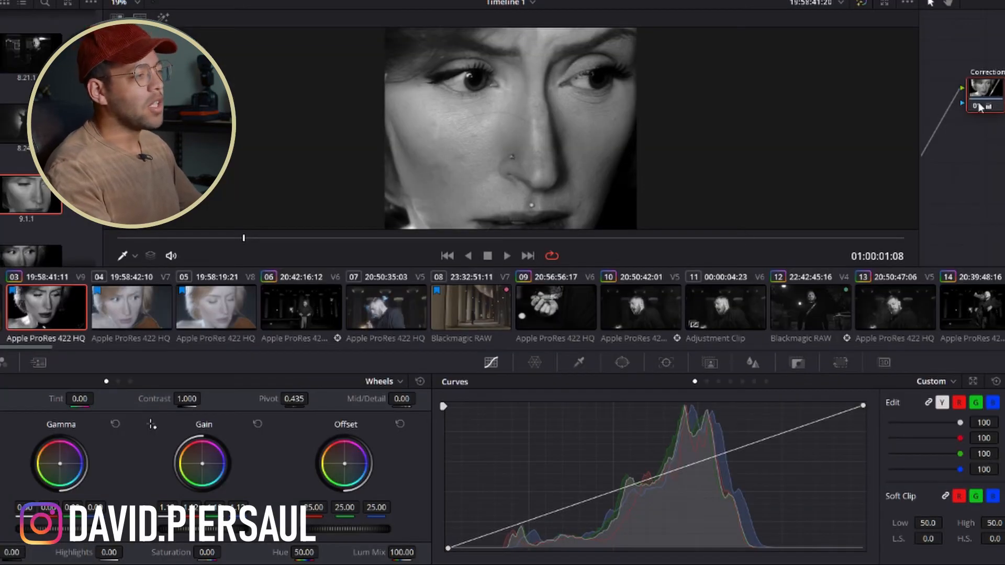
Compare the image with the contrast-curve node off and on, and fine-tune the curve's shadow point at frame 01:00:01:18.
left_click(976, 105)
left_click(977, 106)
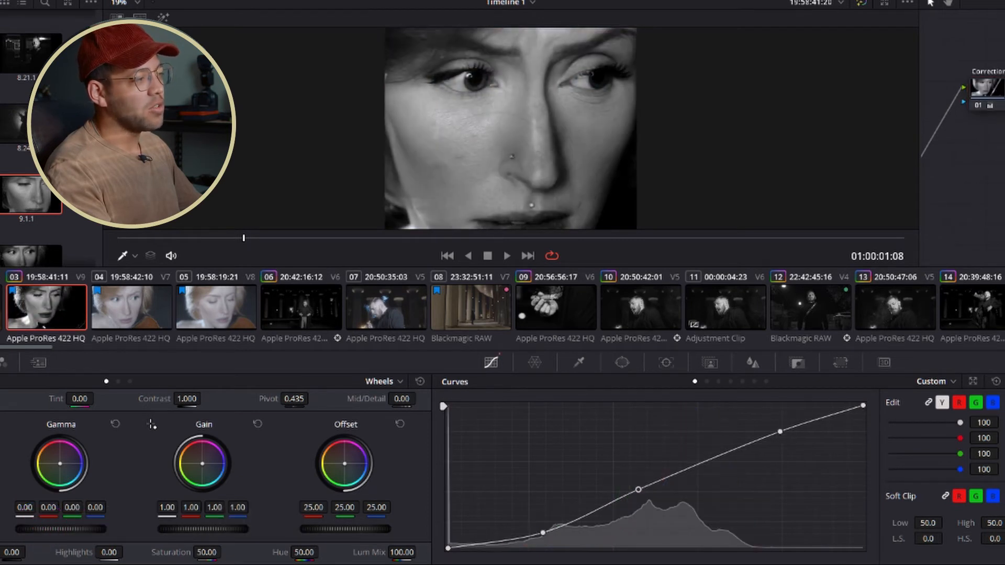
key("ctrl+d")
key("ctrl+d")
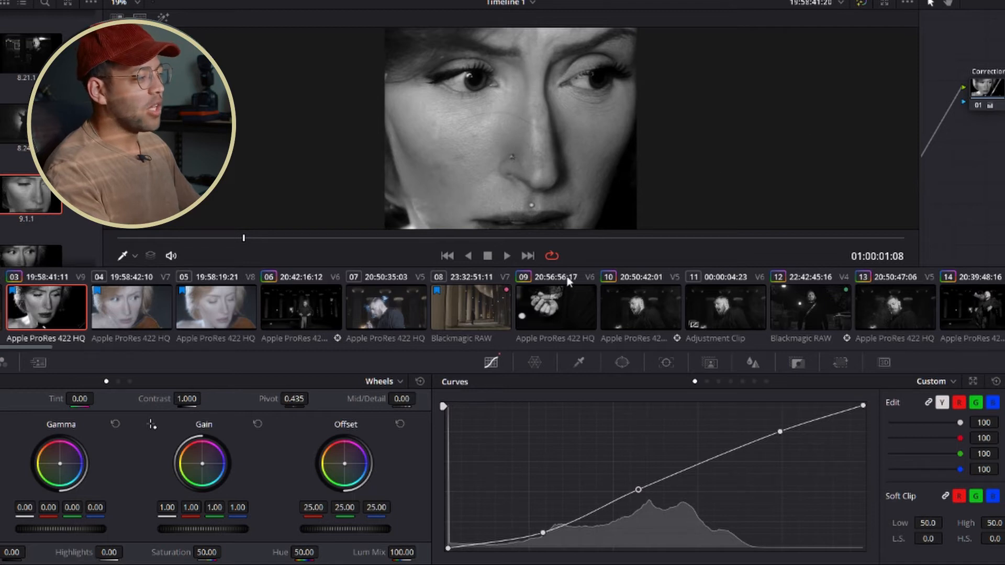
left_click_drag(268, 236, 379, 252)
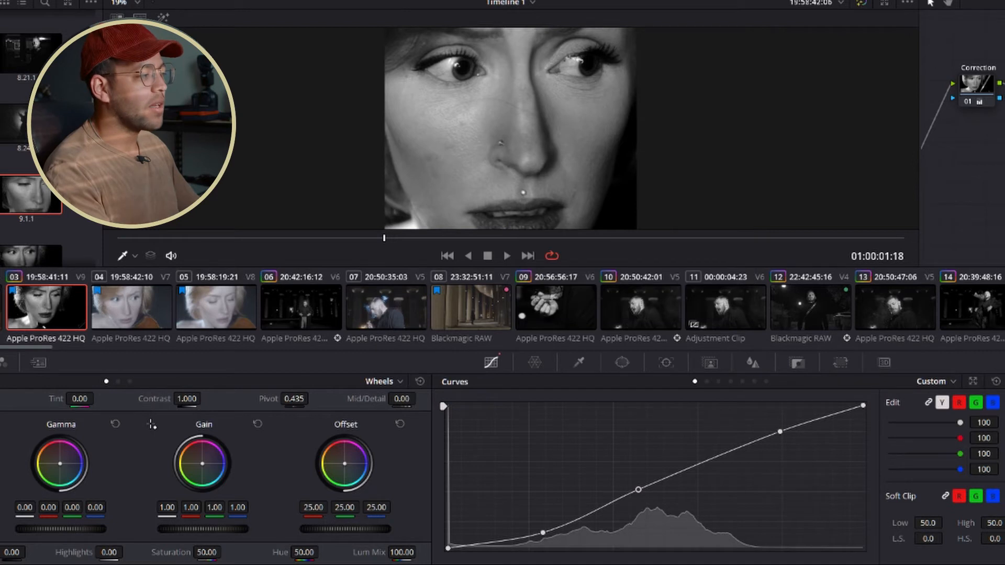
left_click_drag(546, 539, 544, 534)
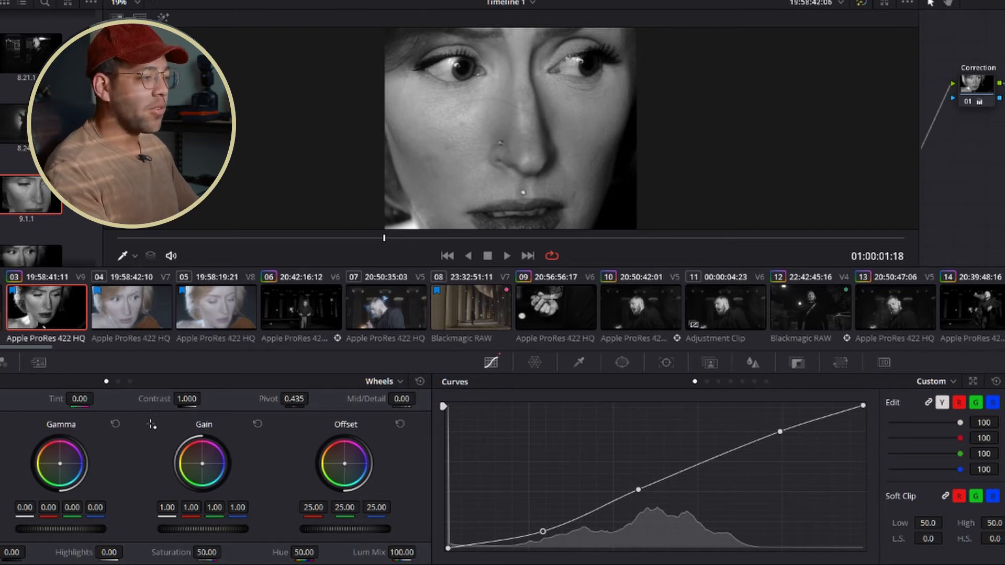
Add a new node with a linear window and place the window over the left side of the face.
key("shift+apostrophe")
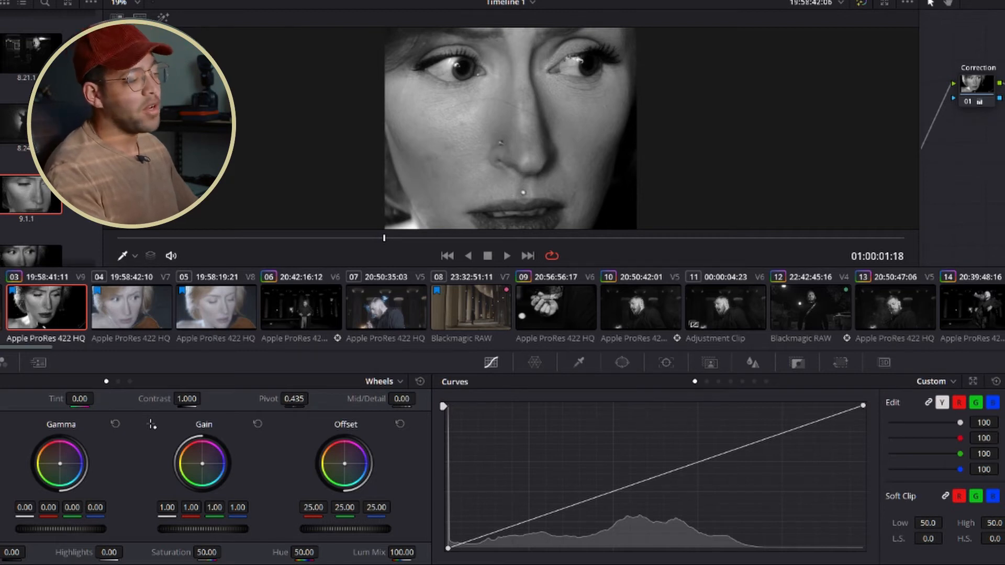
left_click(628, 363)
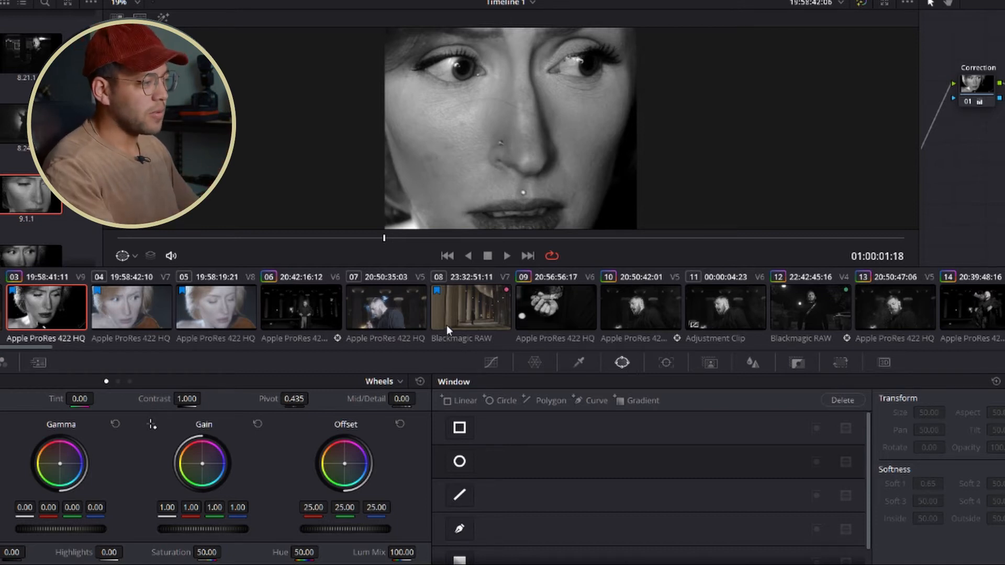
mouse_move(385, 240)
left_mouse_down()
mouse_move(409, 239)
mouse_move(391, 249)
left_mouse_up()
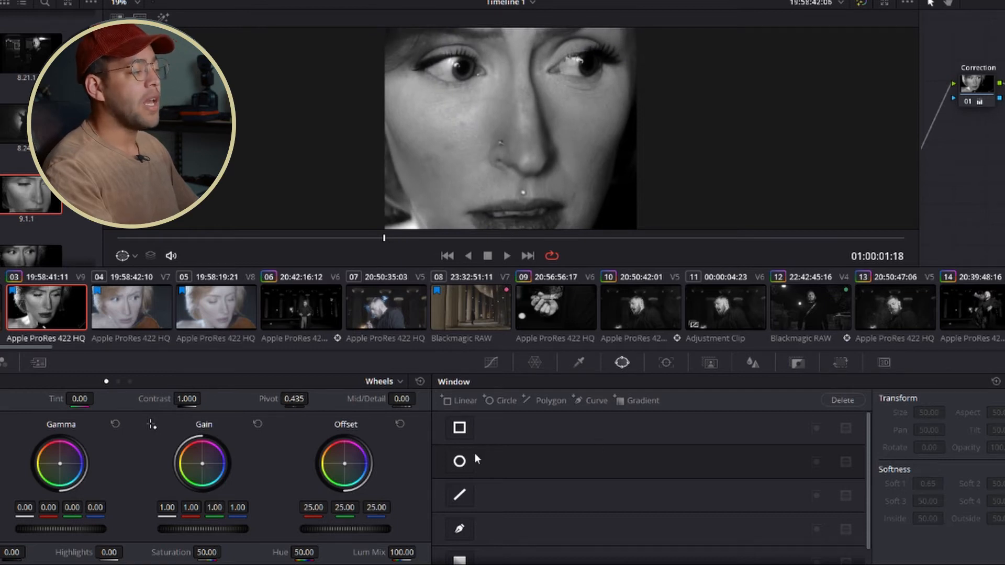
left_click(460, 428)
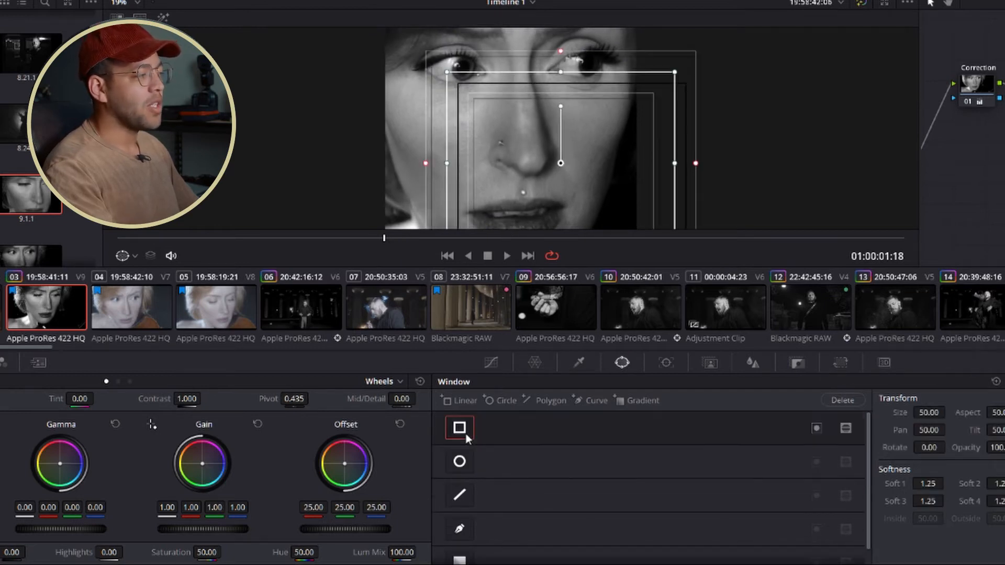
left_click_drag(571, 151, 523, 121)
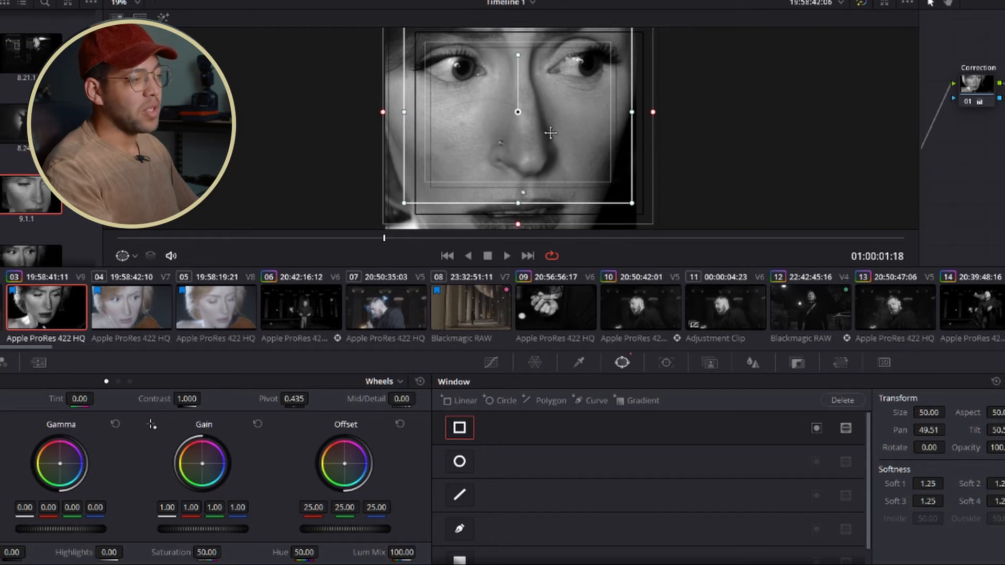
left_click_drag(528, 124, 387, 141)
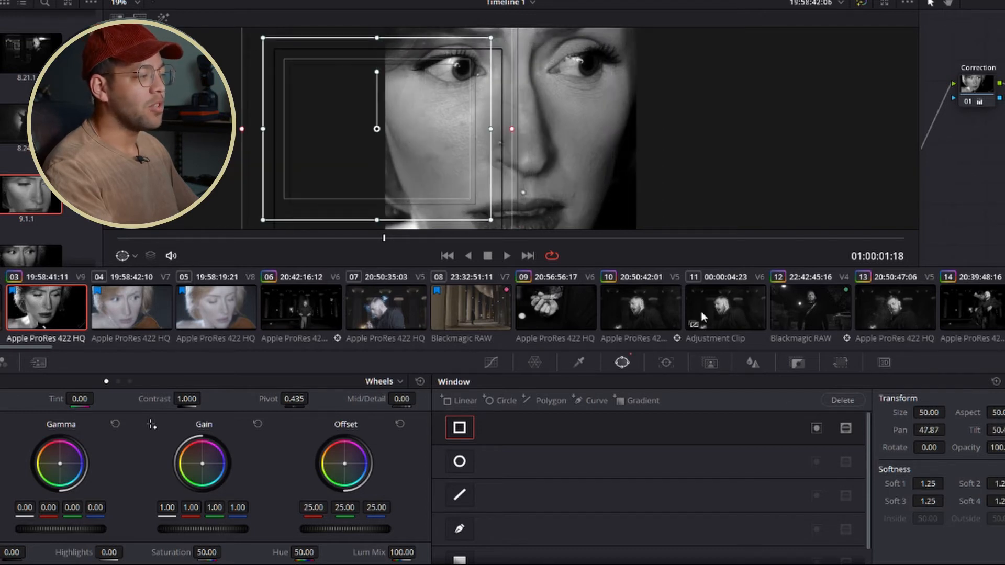
Lower the windowed node's offset to 7.90 and stretch the window beyond the picture's height, softening its face-side edge to 4.91.
left_click_drag(345, 529, 316, 528)
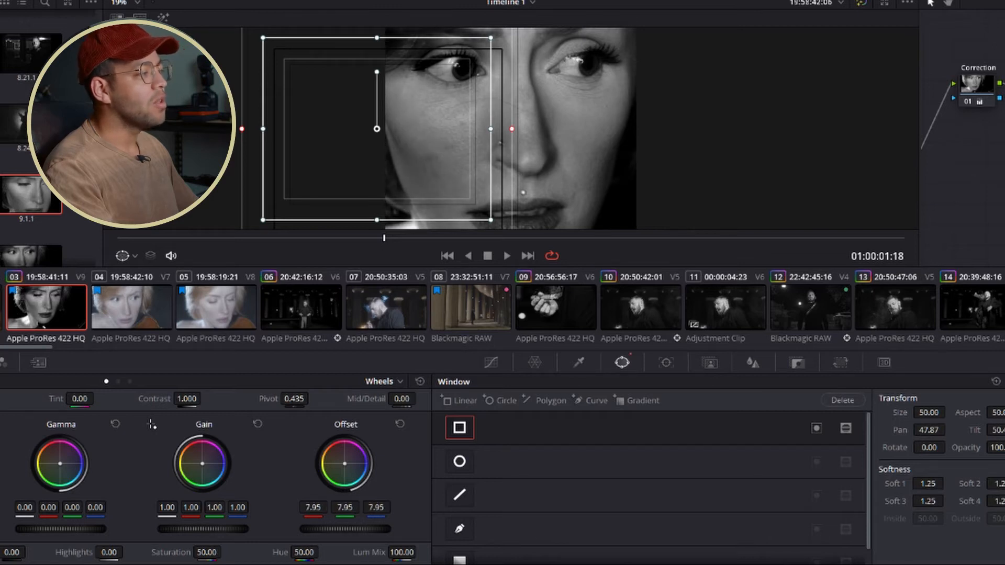
scroll(496, 135, "down", 2)
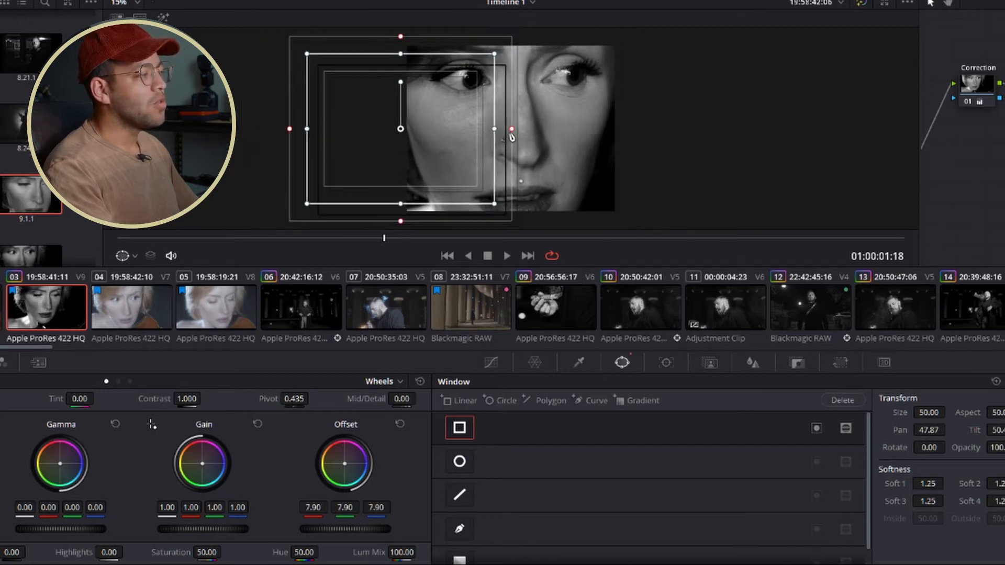
left_click_drag(406, 57, 402, 34)
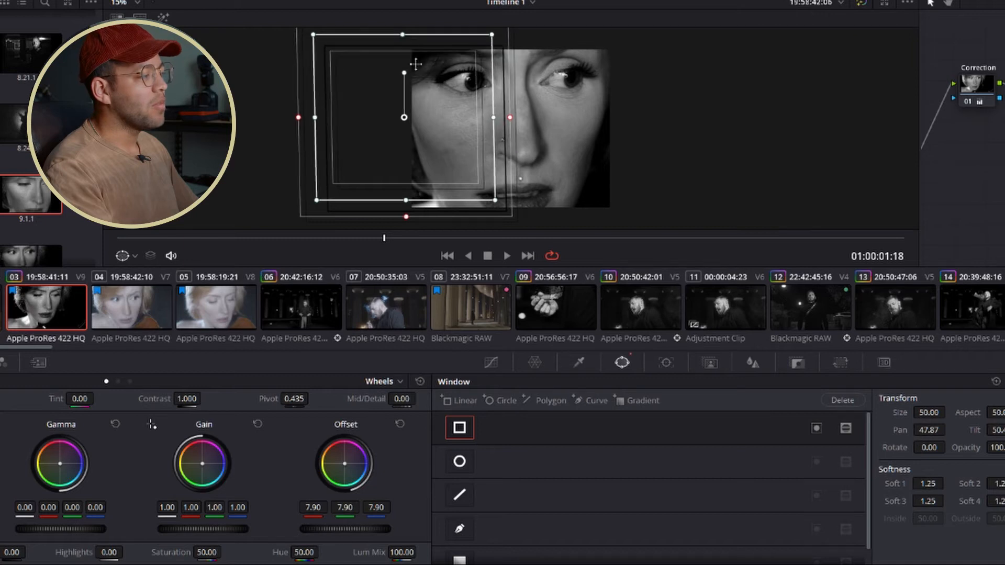
left_click_drag(410, 210, 413, 230)
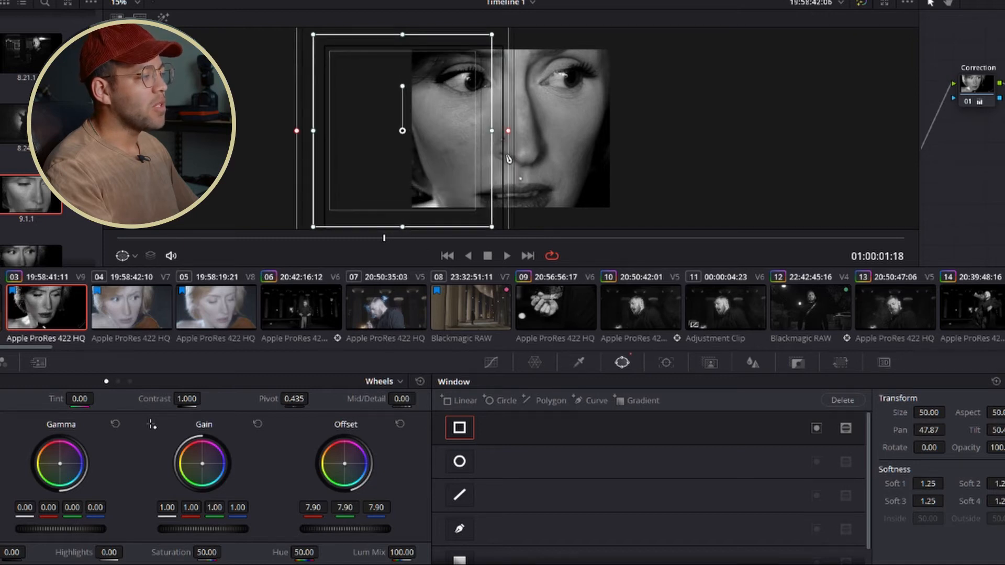
left_click_drag(498, 139, 544, 139)
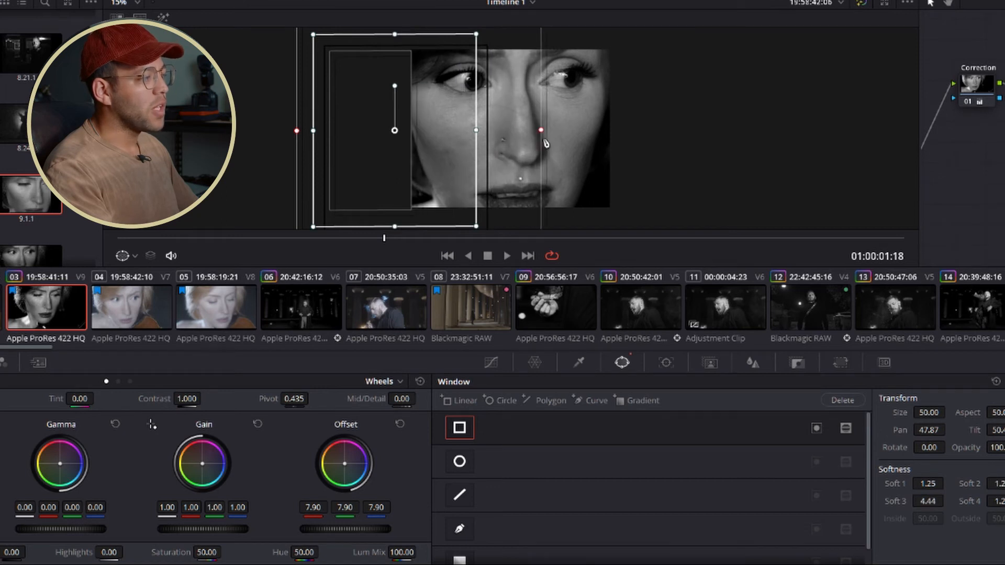
mouse_move(413, 140)
left_mouse_down()
mouse_move(431, 142)
mouse_move(403, 132)
mouse_move(395, 146)
mouse_move(415, 151)
left_mouse_up()
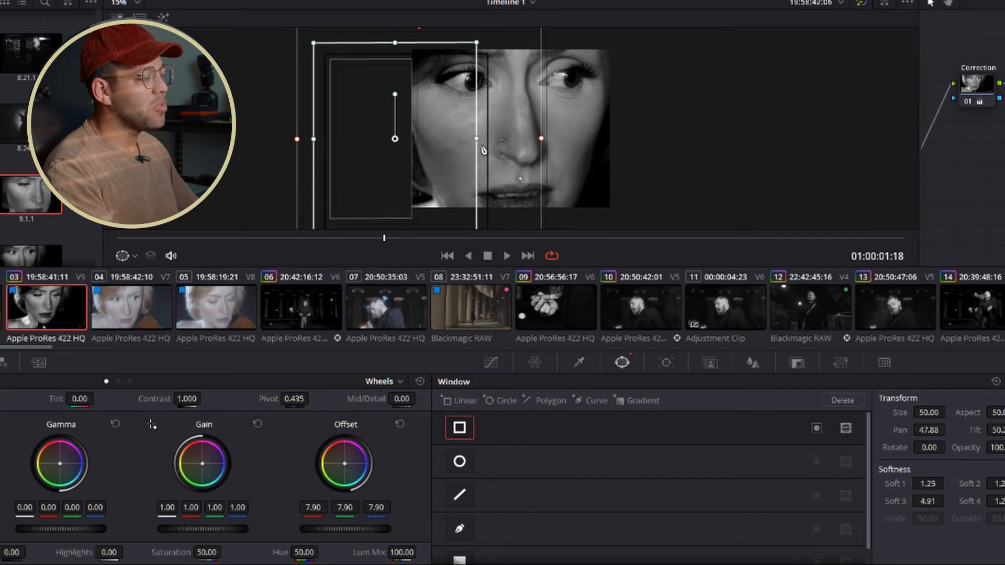
Rotate the window to 17.88 and pull its upper inner corner outward so its edge slants along the left side of the face.
left_click_drag(501, 142, 269, 157)
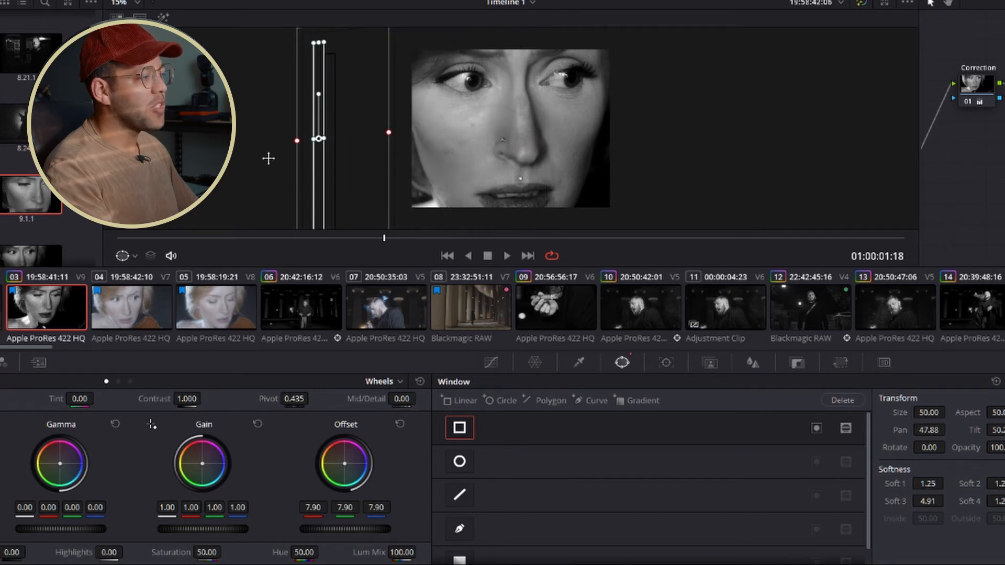
key("ctrl+z")
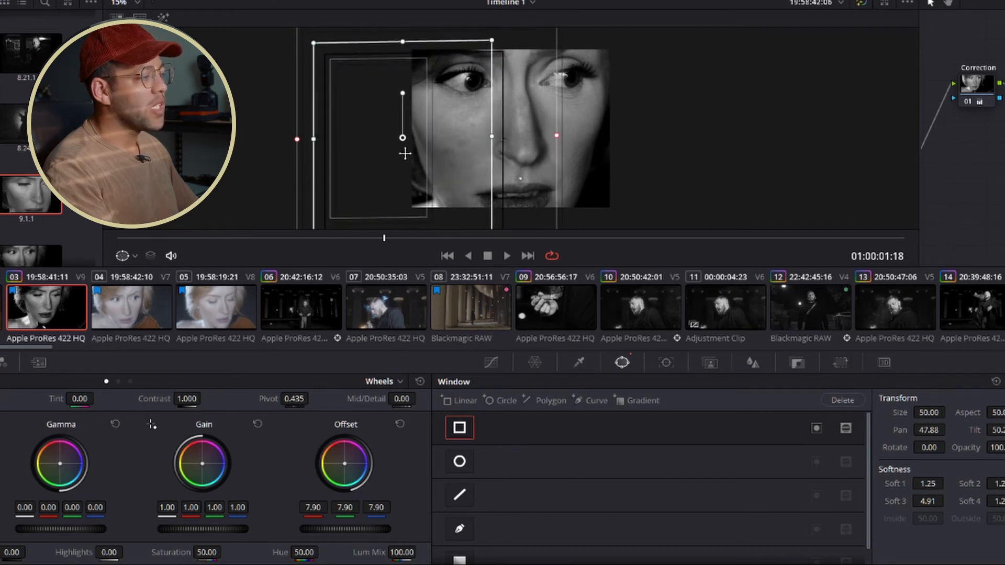
left_click_drag(400, 136, 413, 78)
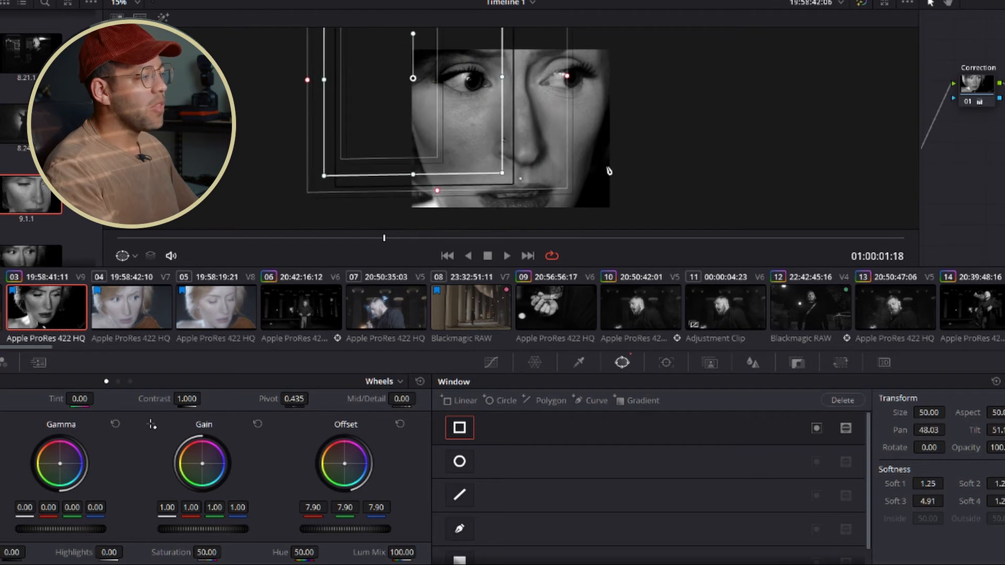
left_click_drag(414, 35, 427, 36)
left_click_drag(426, 97, 425, 138)
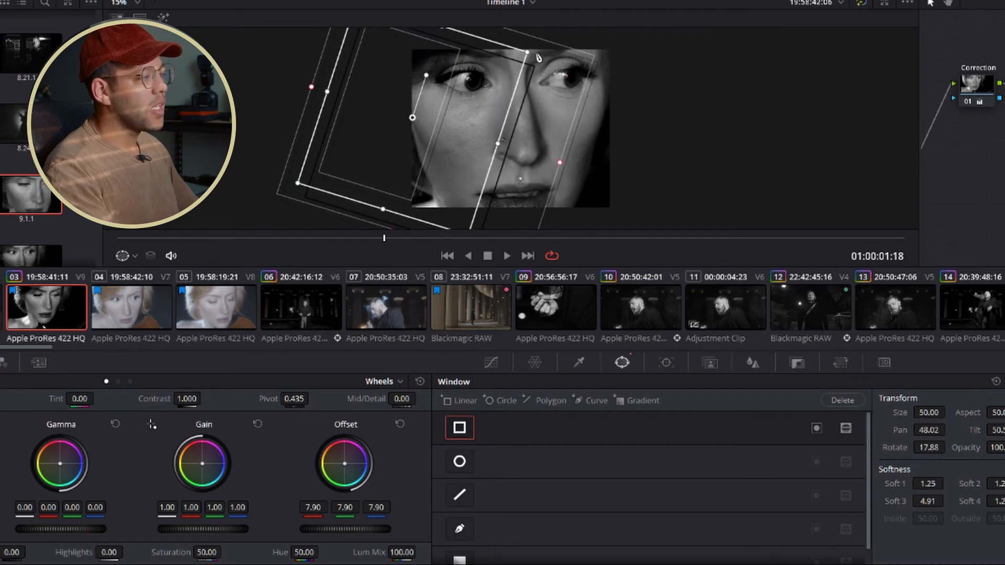
left_click_drag(522, 53, 441, 46)
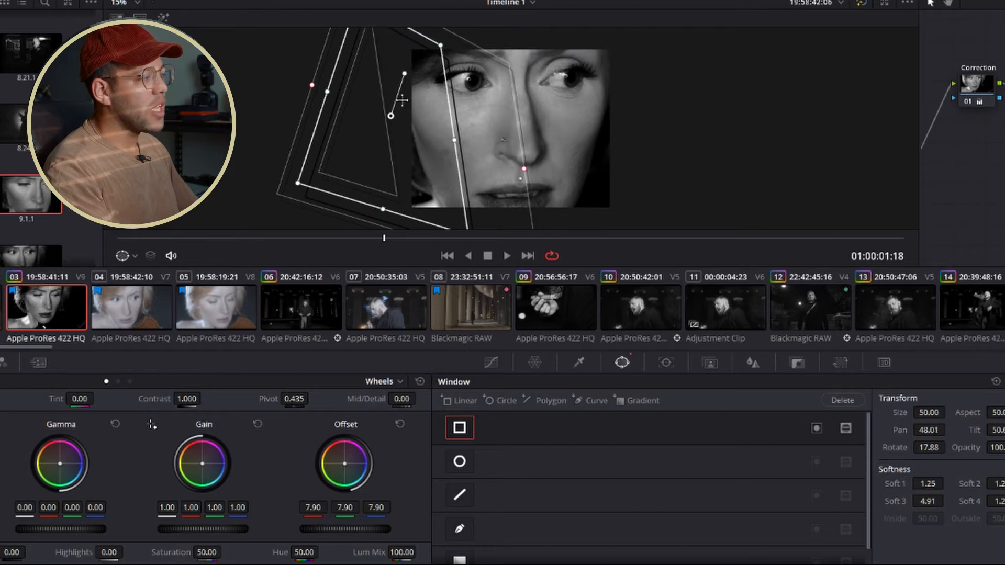
Reposition the darkening window to pan 48.15 and raise its lower face-side corner so the shape closes beneath the picture.
left_click_drag(406, 125, 418, 125)
scroll(503, 195, "down", 1)
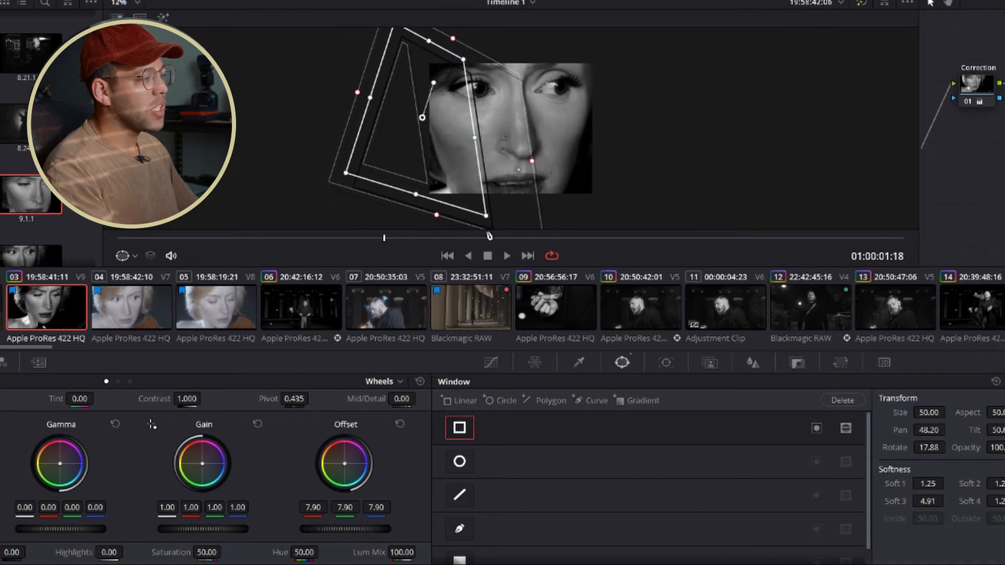
left_click_drag(488, 215, 499, 190)
left_click_drag(432, 120, 428, 131)
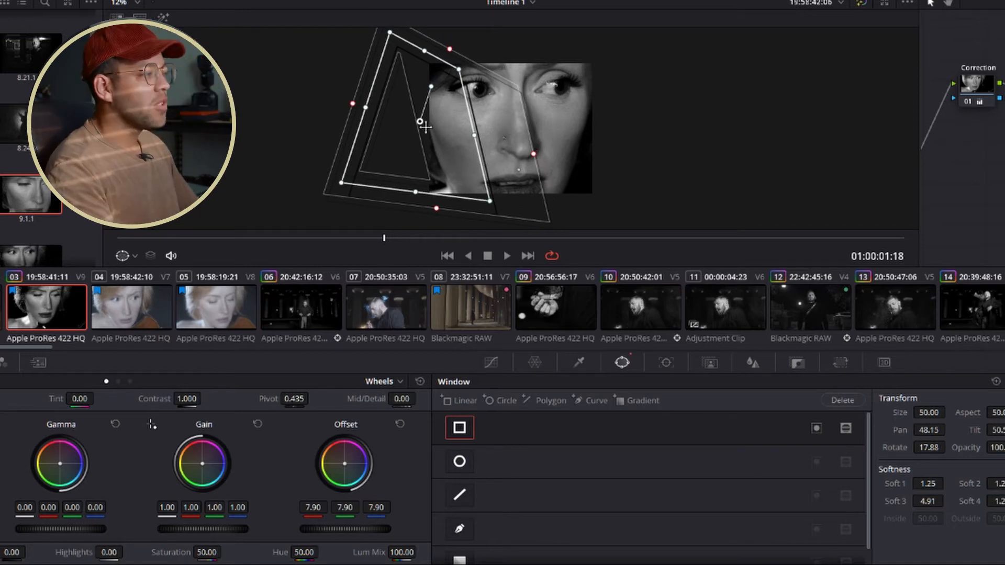
mouse_move(427, 128)
left_mouse_down()
mouse_move(403, 137)
mouse_move(427, 133)
left_mouse_up()
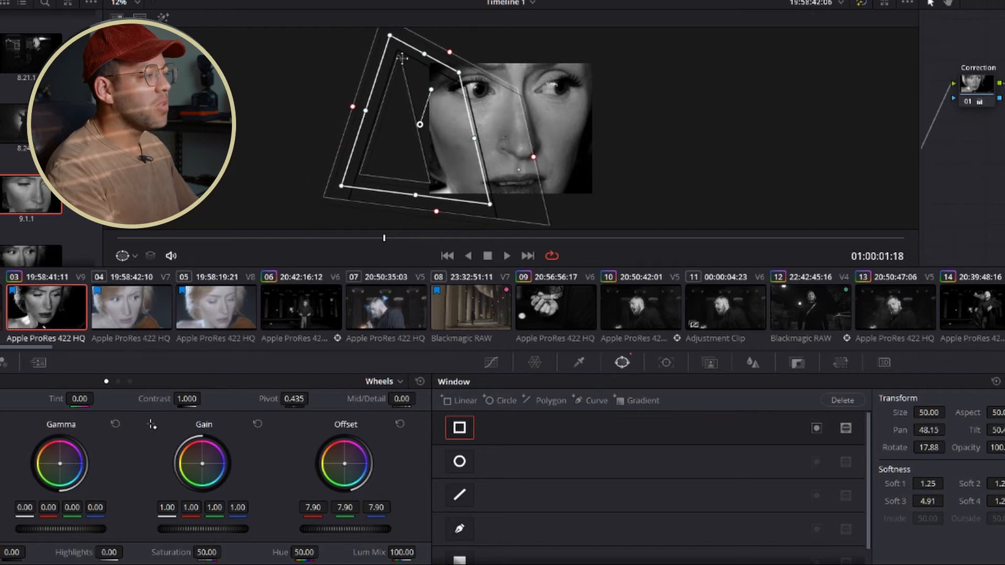
Lower the window's upper outer corner, raise its upper face-side corner, and adjust it to rotation 13.57, pan 47.90 and face-side softness 3.68.
left_click_drag(391, 36, 374, 66)
left_click_drag(461, 73, 469, 49)
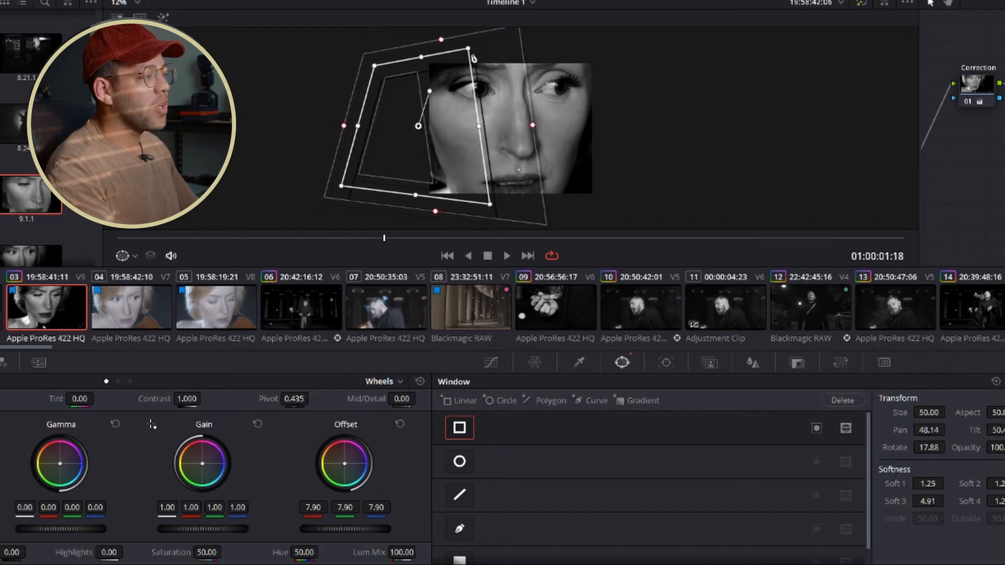
left_click_drag(481, 139, 529, 136)
left_click_drag(431, 142, 426, 139)
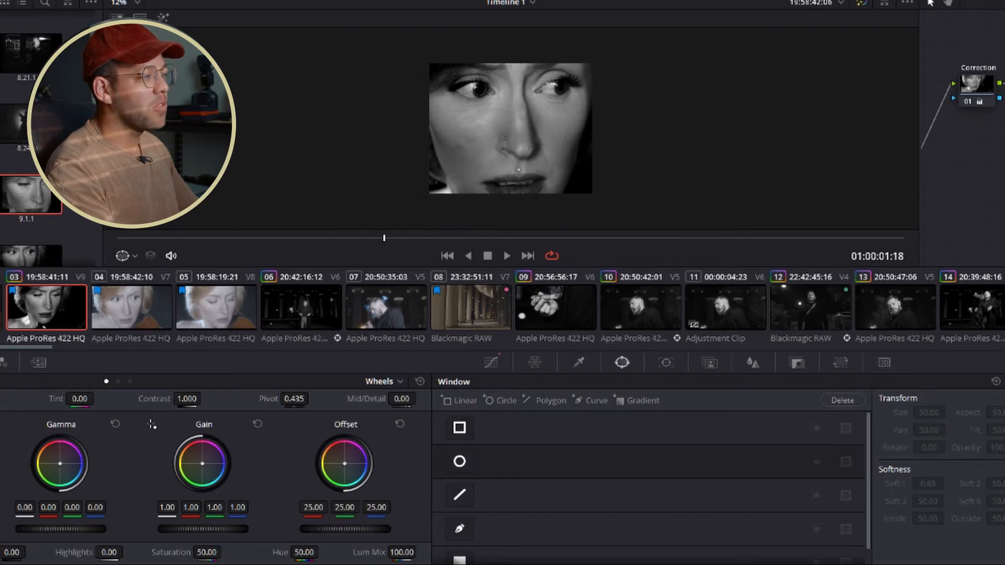
Compare the image with the contrast-curve node off and on, and lower the windowed node's gain to 0.92.
key("ctrl+d")
key("ctrl+d")
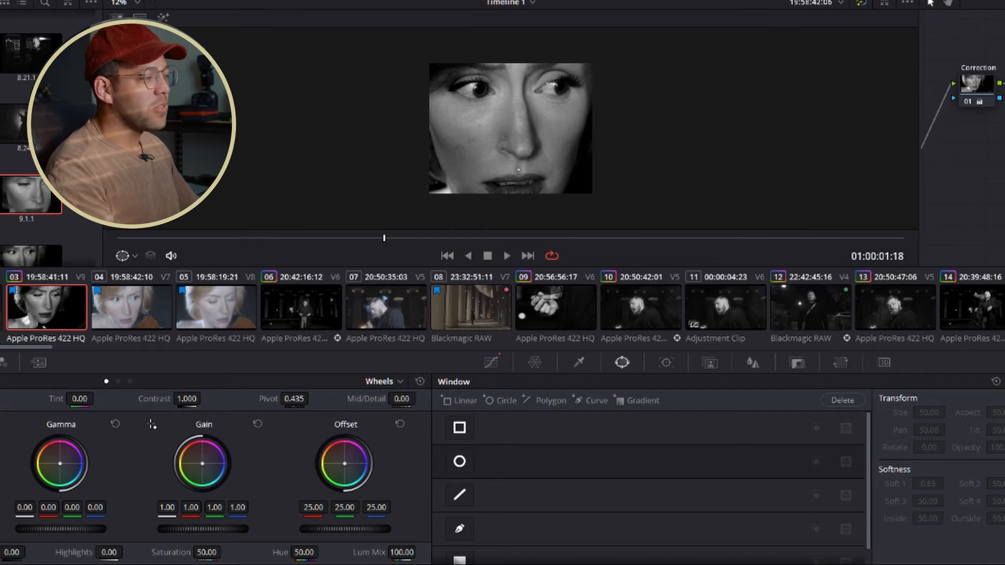
key("shift+semicolon")
left_click_drag(236, 536, 209, 537)
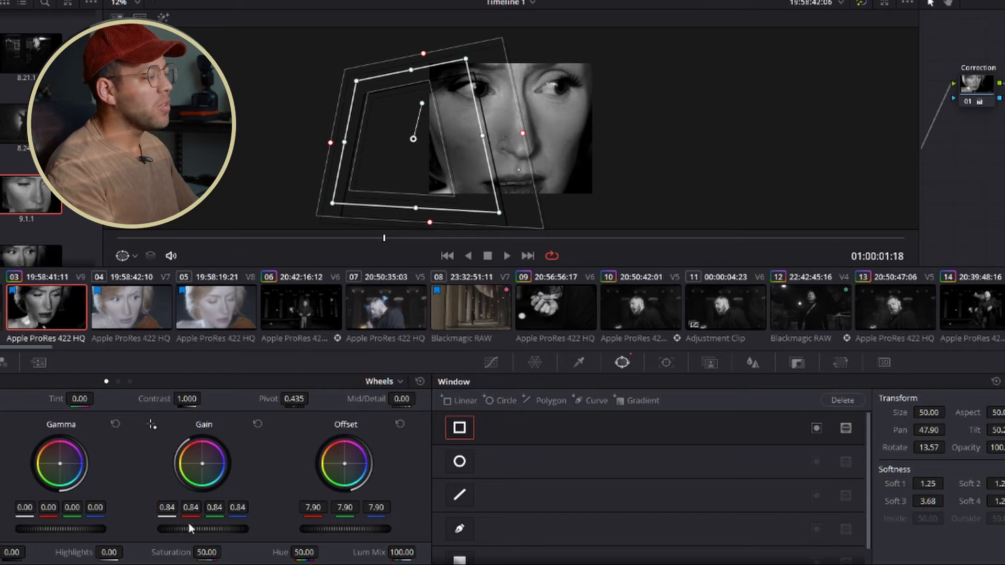
left_click_drag(203, 528, 215, 529)
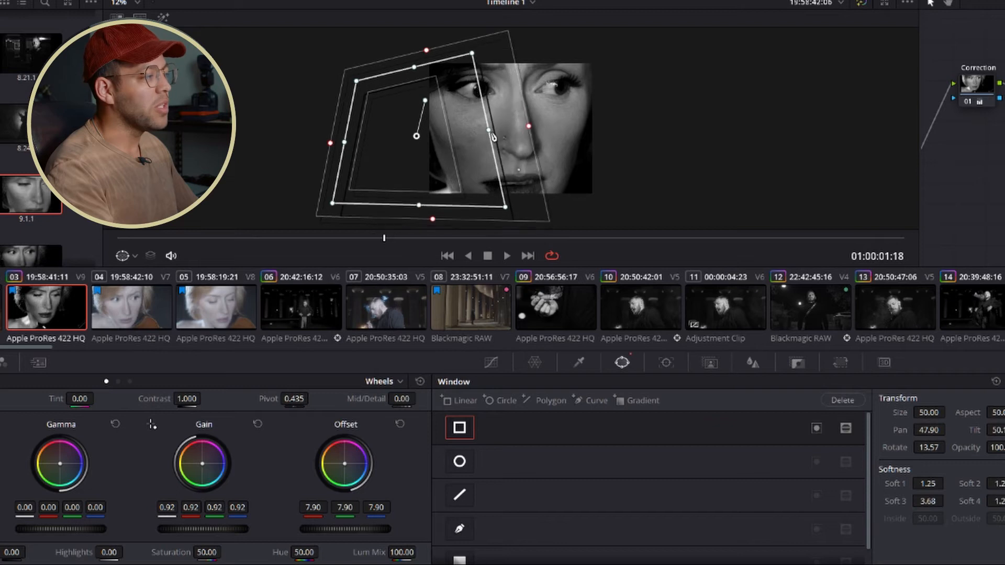
Move the window outward off the face to pan 47.25 and widen its face-side softness to 8.35.
left_click_drag(414, 137, 355, 161)
left_click_drag(466, 149, 525, 143)
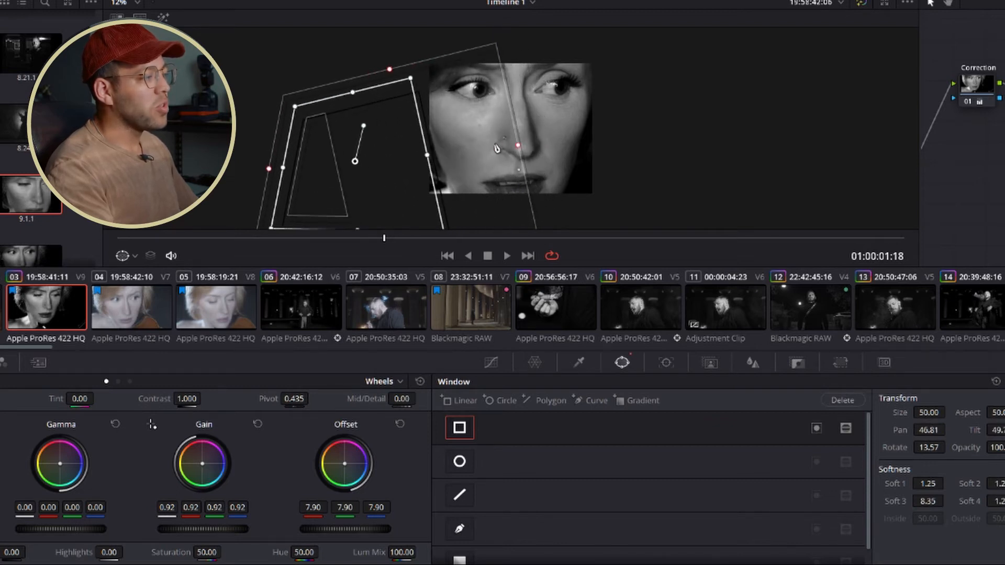
left_click_drag(352, 175, 378, 167)
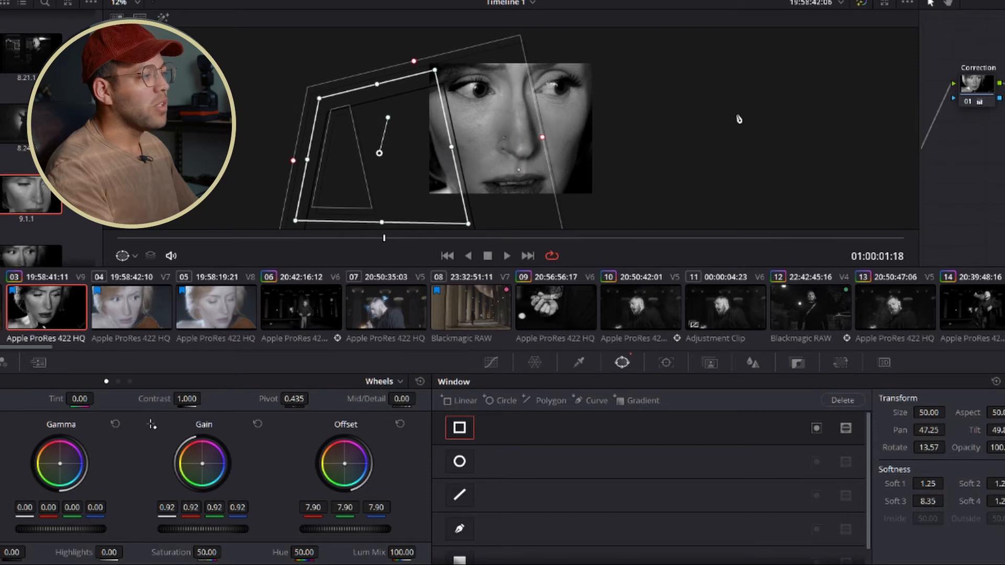
Check the darkened side of the face while switching between the contrast-curve and windowed nodes, undoing and redoing the last change.
key("alt+s")
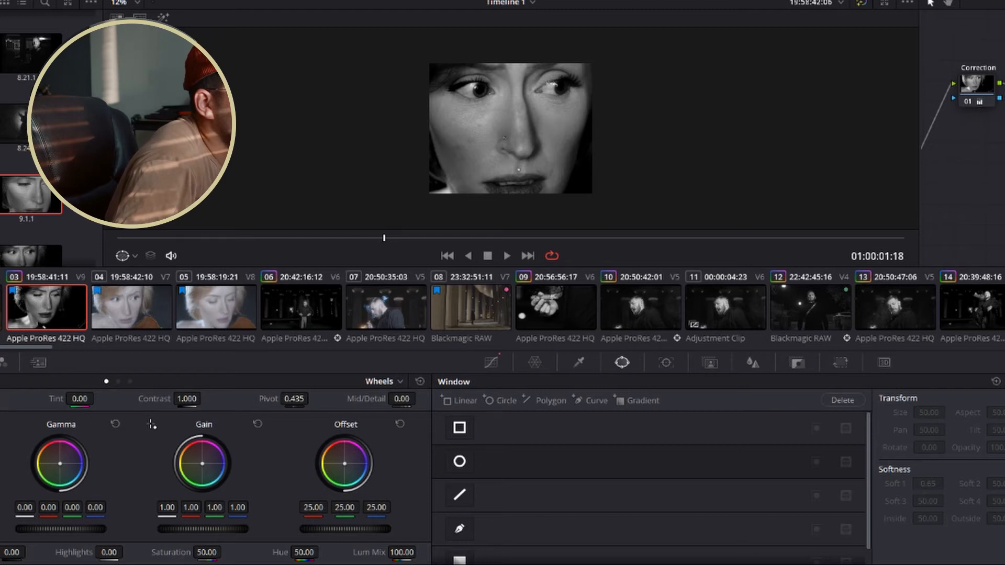
key("alt+z")
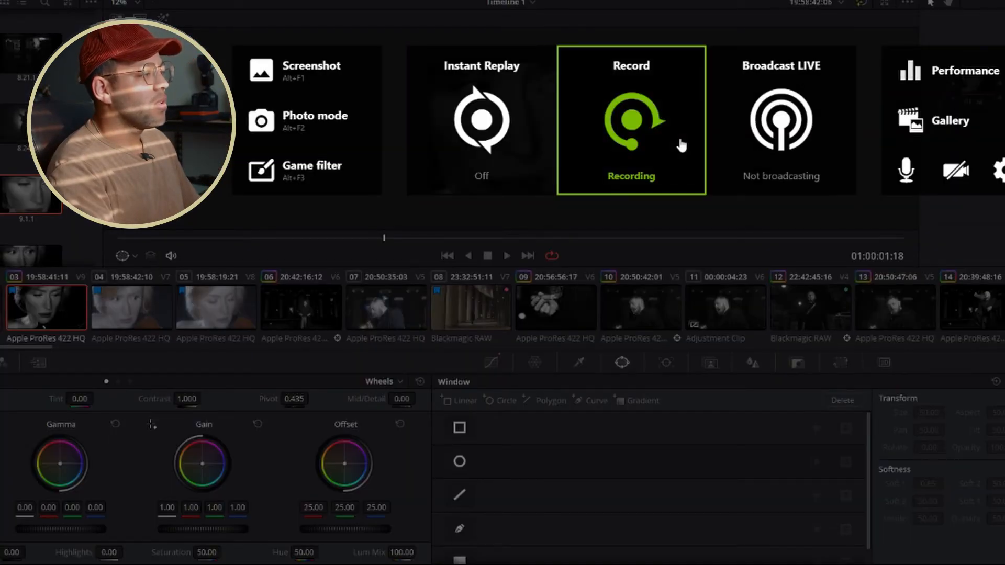
key("alt+z")
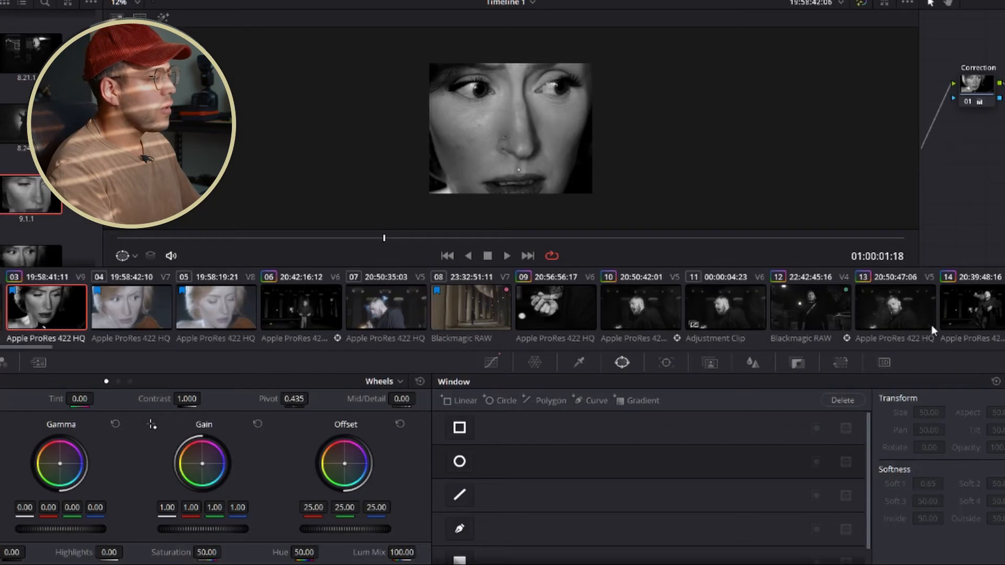
scroll(804, 168, "up", 3)
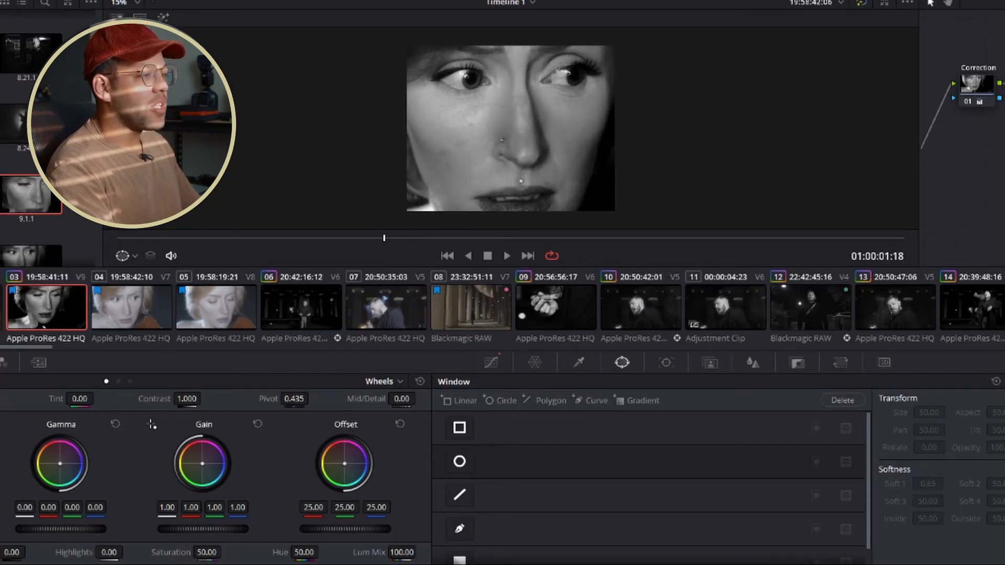
left_click(459, 428)
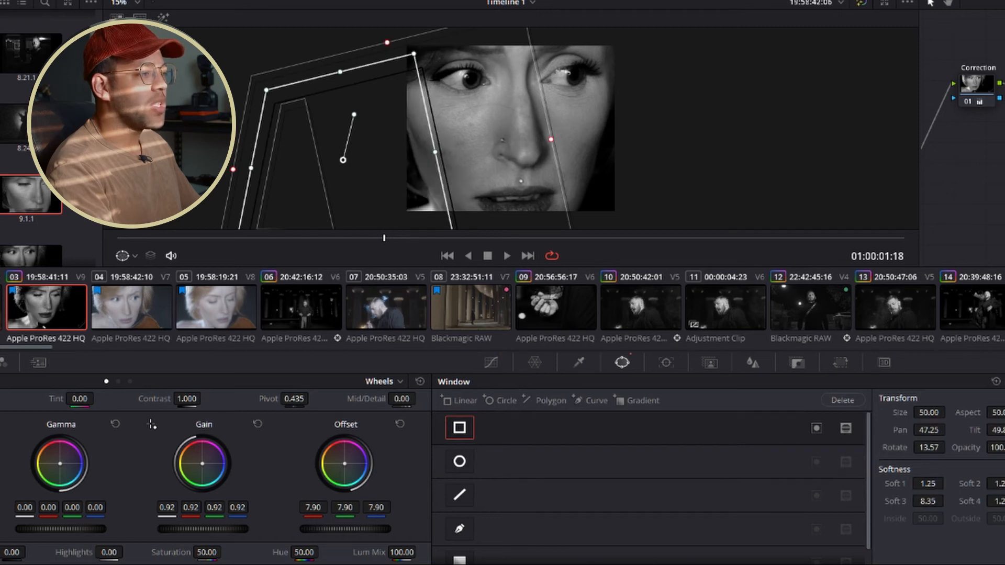
key("ctrl+z")
key("ctrl+shift+z")
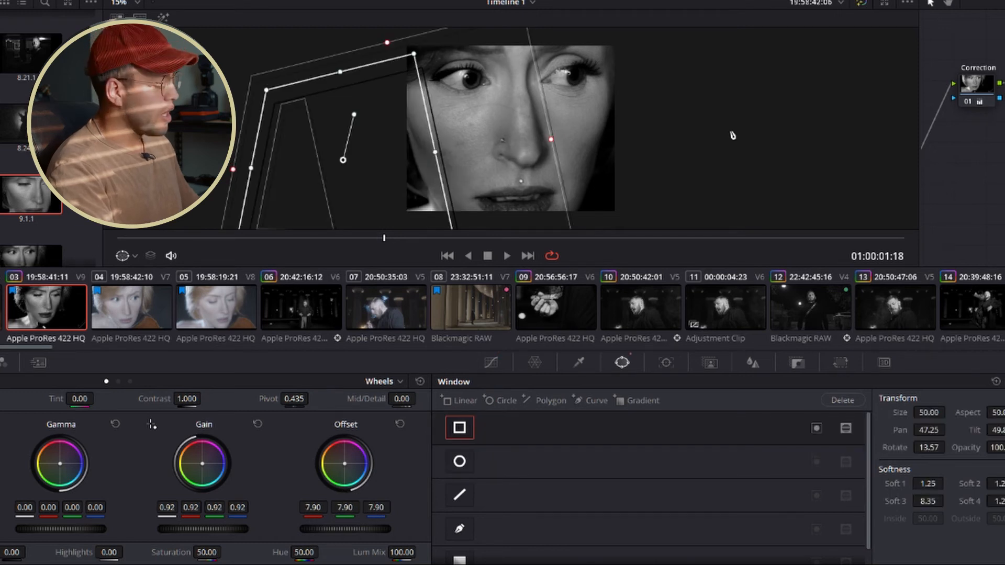
Add a new node after the windowed one and return to frame 01:00:01:18.
key("ctrl+f")
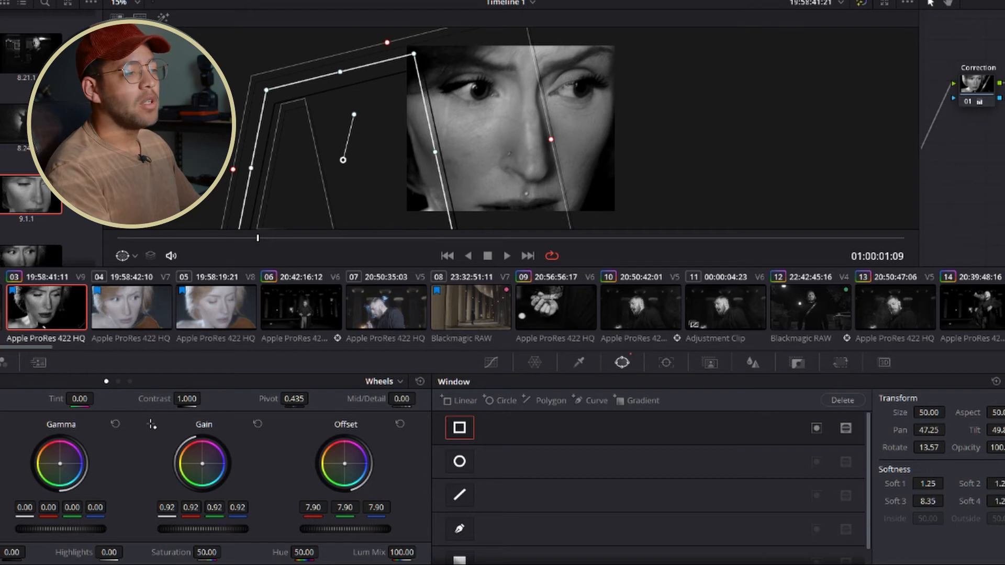
key("alt+s")
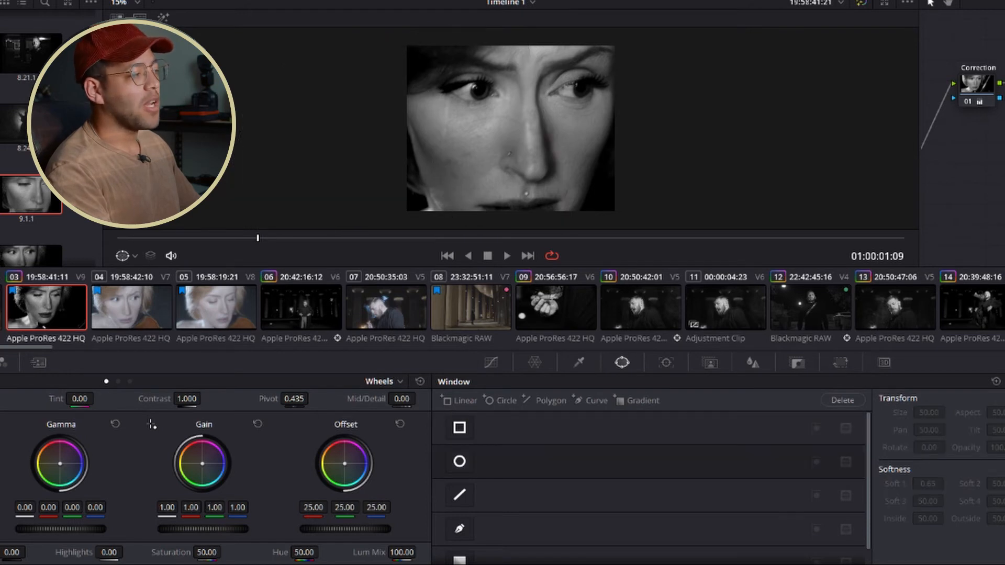
left_click_drag(348, 238, 383, 239)
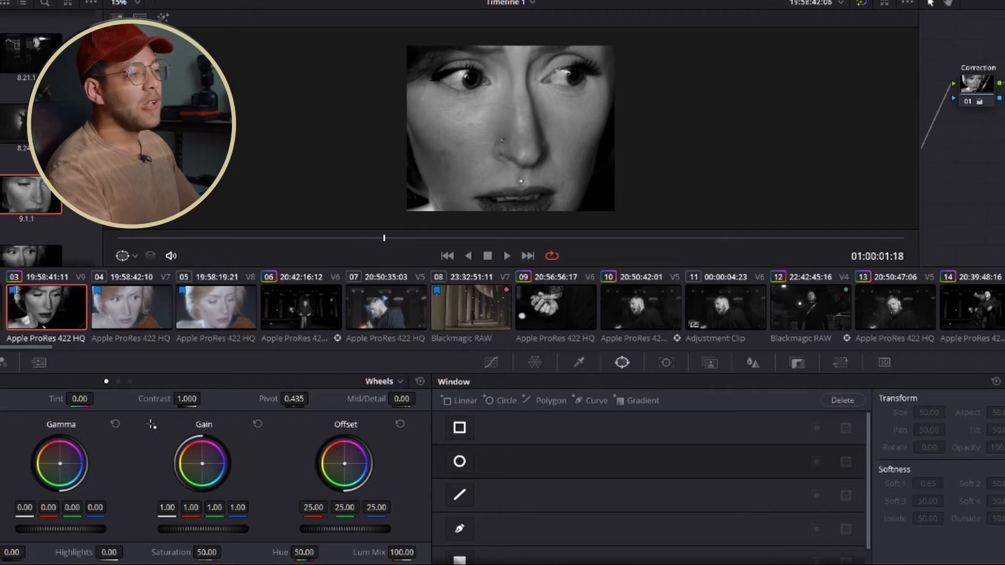
Inspect the face up close, comparing the image with all grading bypassed and enabled and with the windowed node off and on.
scroll(408, 141, "up", 2)
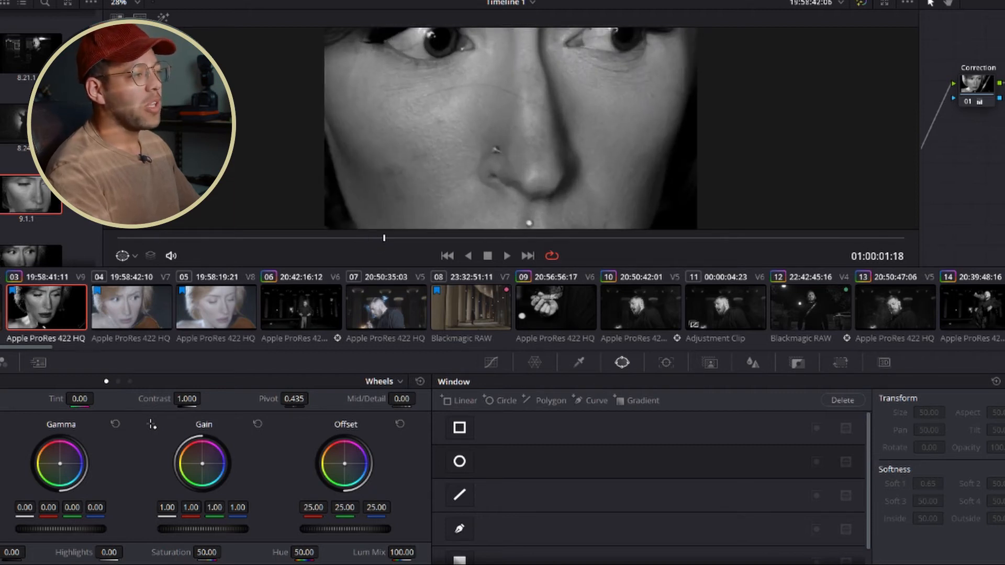
scroll(586, 166, "up", 2)
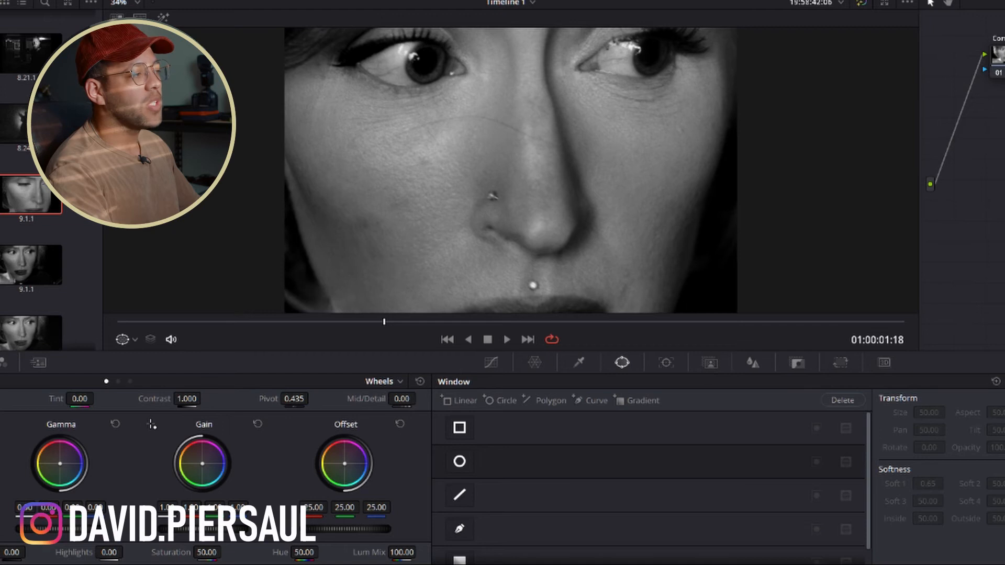
left_click(136, 18)
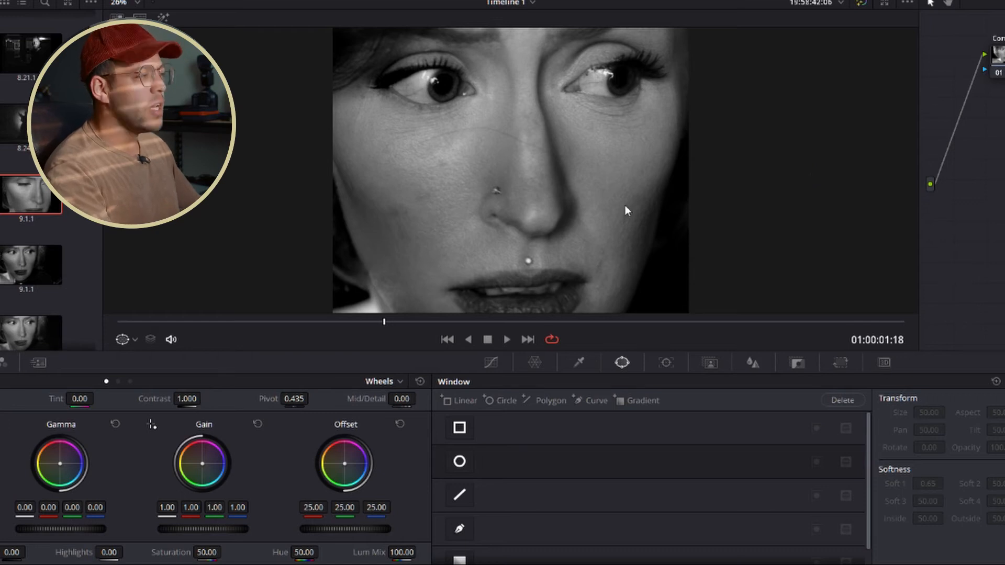
scroll(626, 208, "down", 1)
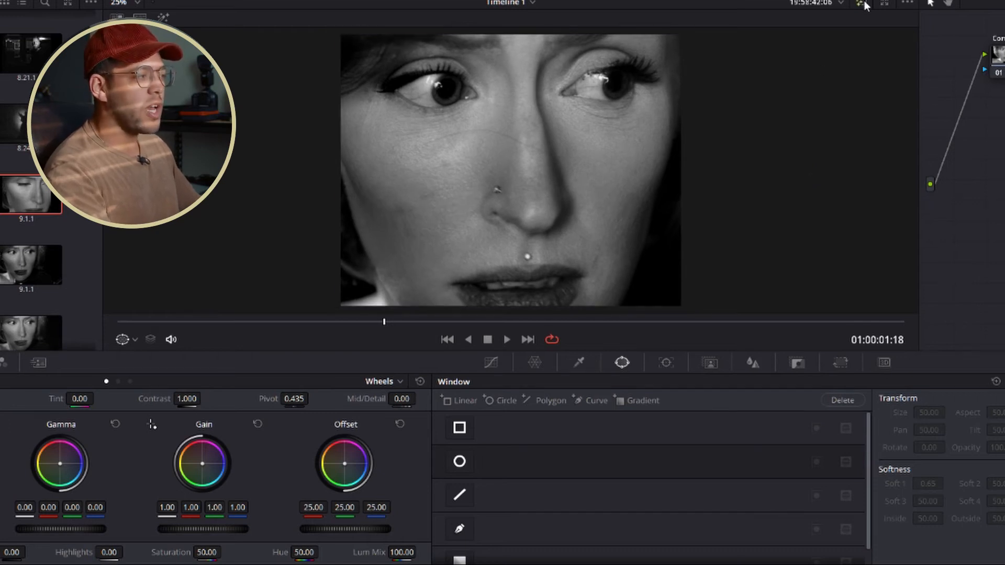
left_click(862, 4)
left_click(862, 4)
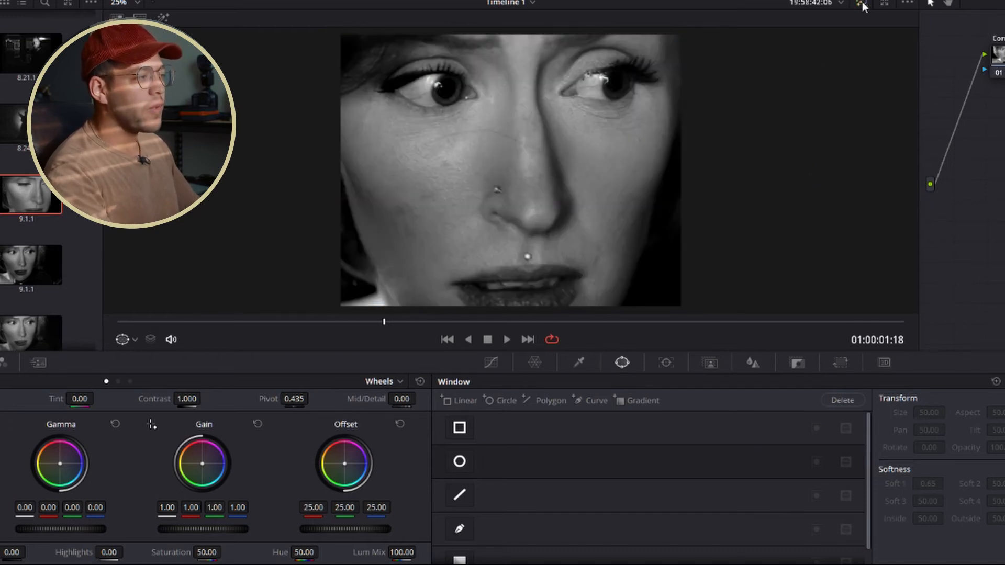
left_click(862, 4)
left_click(863, 4)
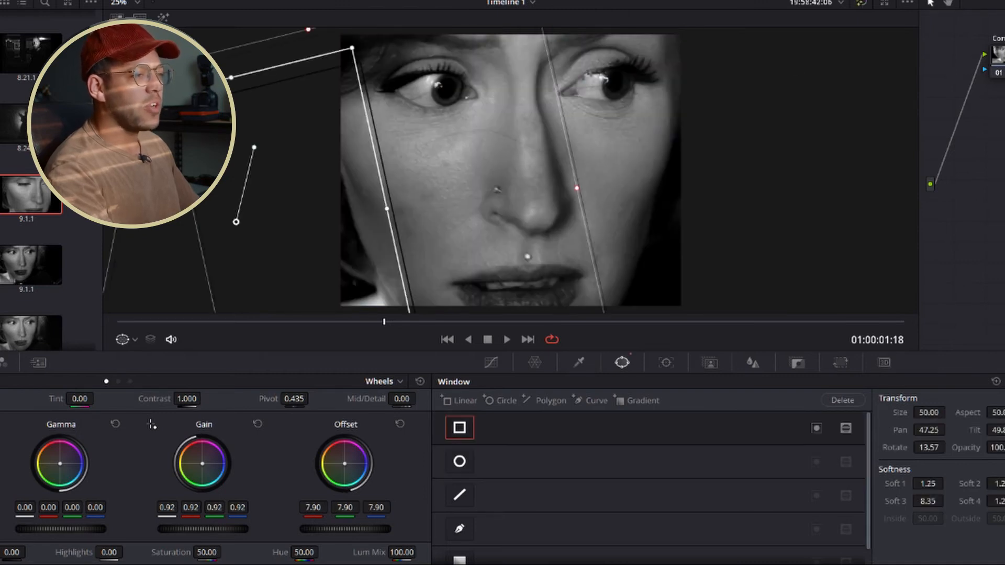
key("ctrl+d")
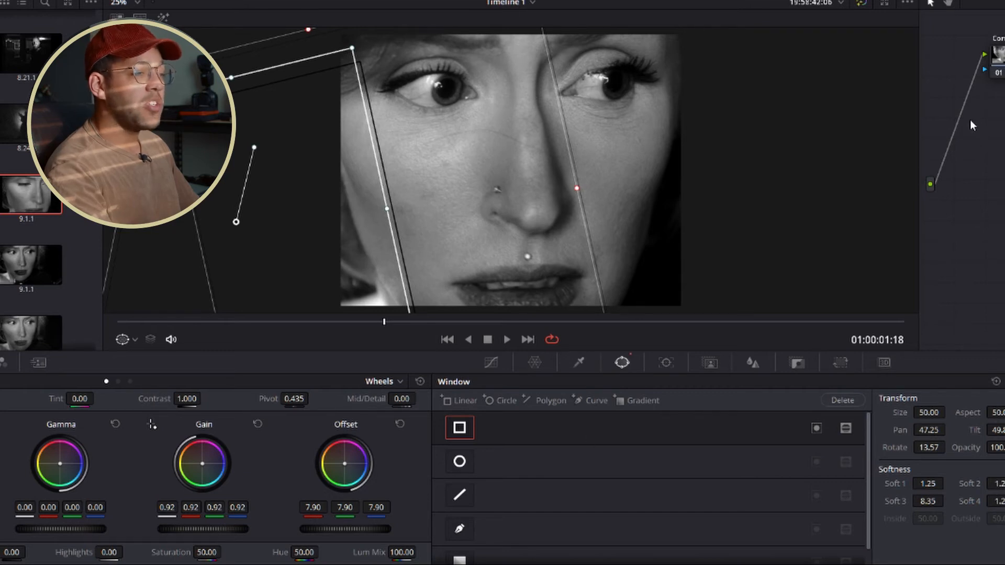
key("ctrl+d")
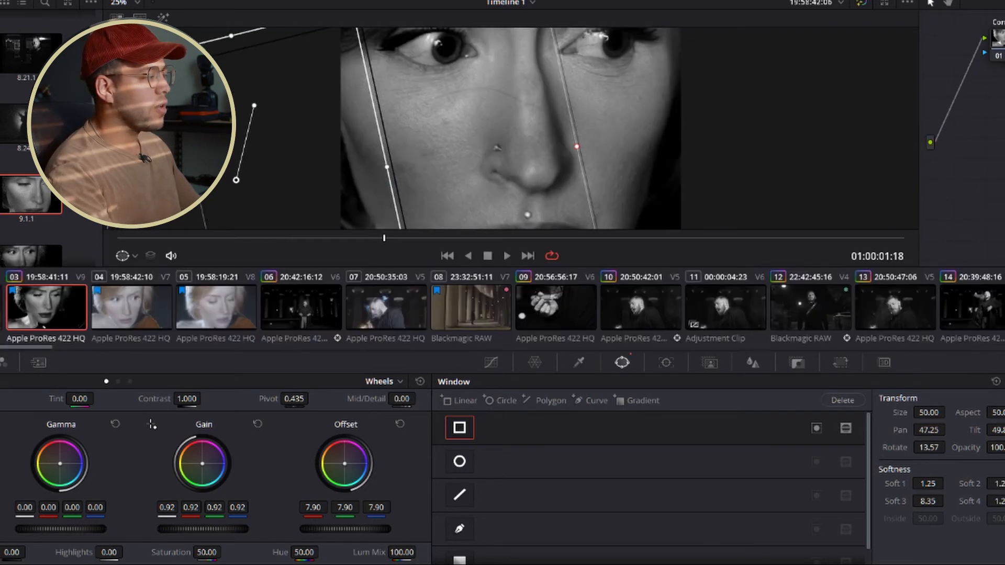
On clip 07 of the smoking man, raise the gain to 1.06 and set the saturation to 0.00.
left_click(367, 315)
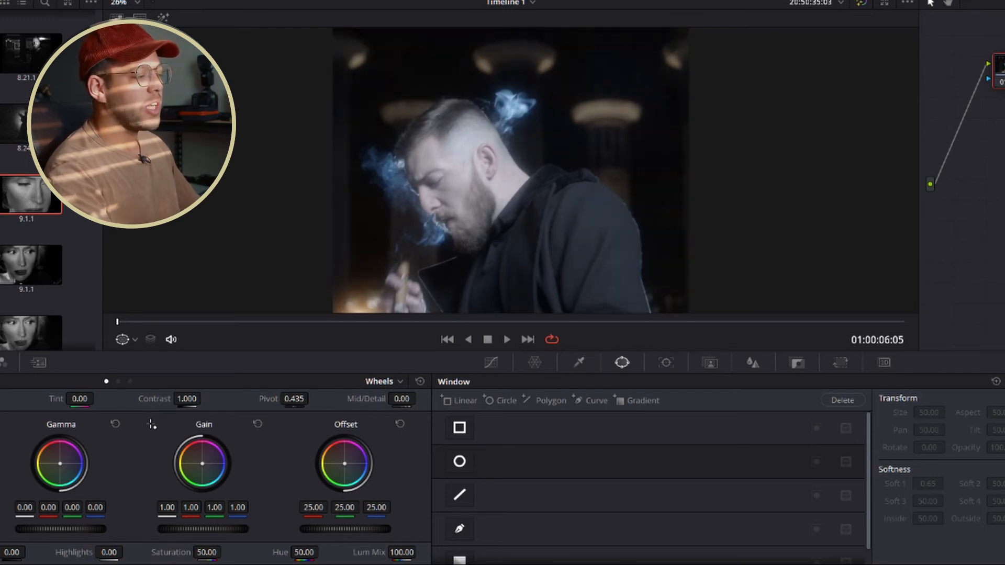
mouse_move(234, 529)
left_mouse_down()
mouse_move(222, 529)
mouse_move(247, 529)
mouse_move(236, 529)
left_mouse_up()
left_click_drag(61, 529, 59, 529)
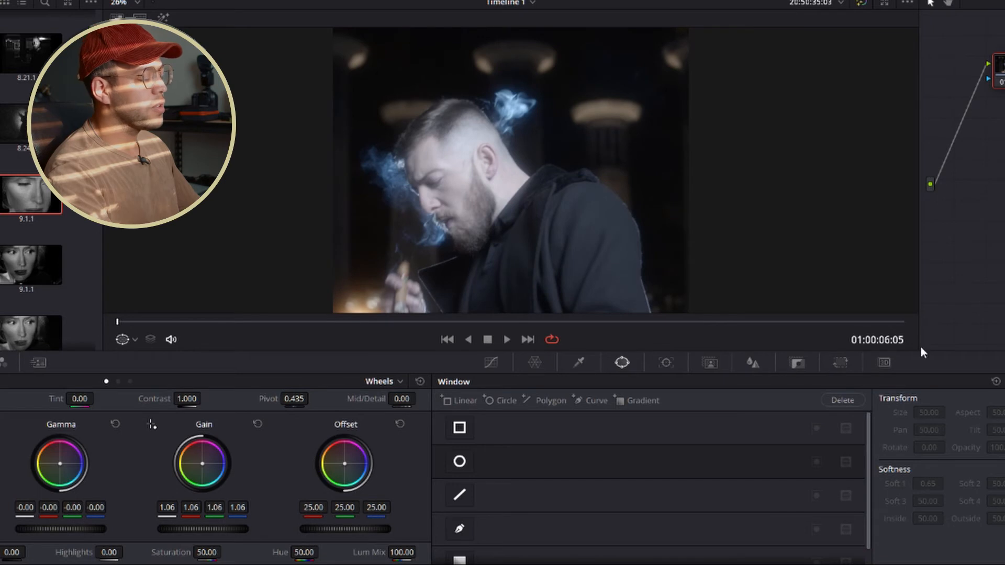
left_click_drag(215, 553, 188, 552)
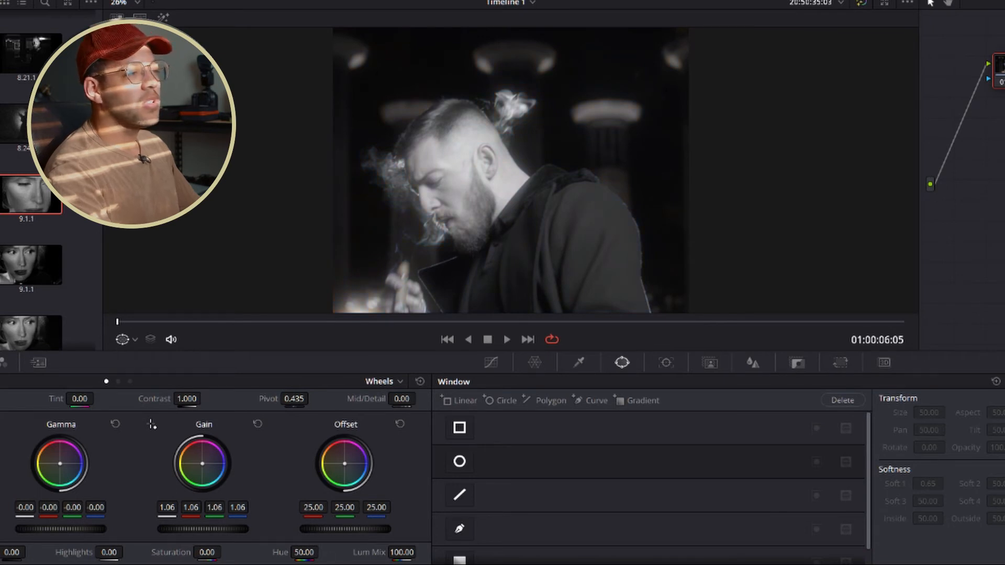
Add a node with a custom contrast curve, lowering shadow and midtone points and raising a highlight point, and check it at frame 01:00:08:22.
key("alt+s")
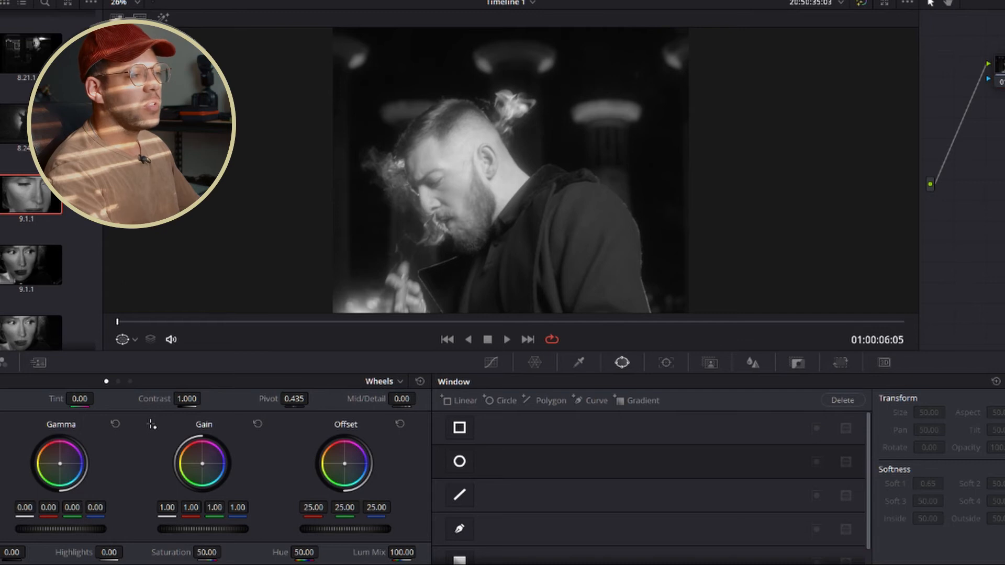
left_click(490, 362)
left_click_drag(510, 528, 518, 534)
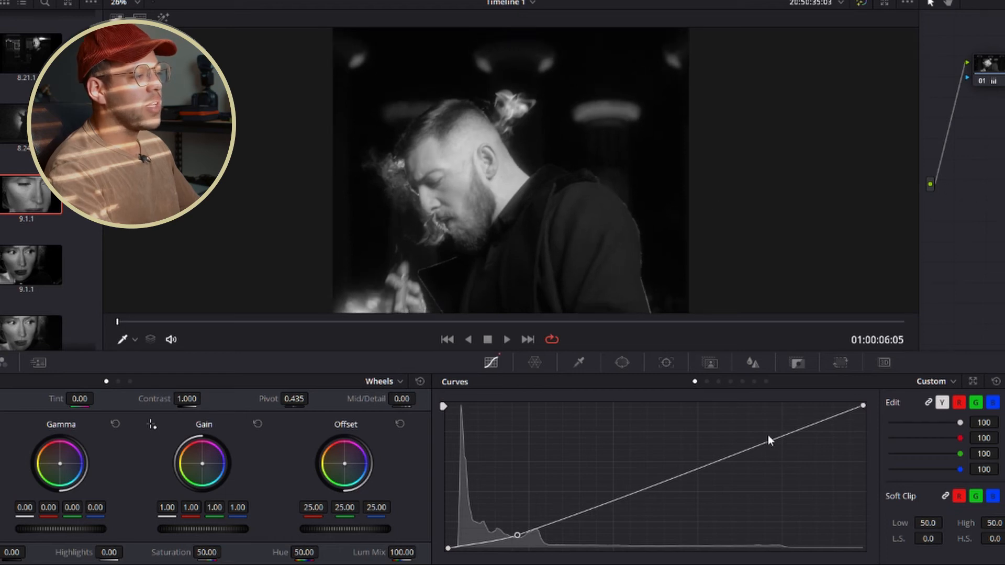
left_click_drag(783, 435, 772, 426)
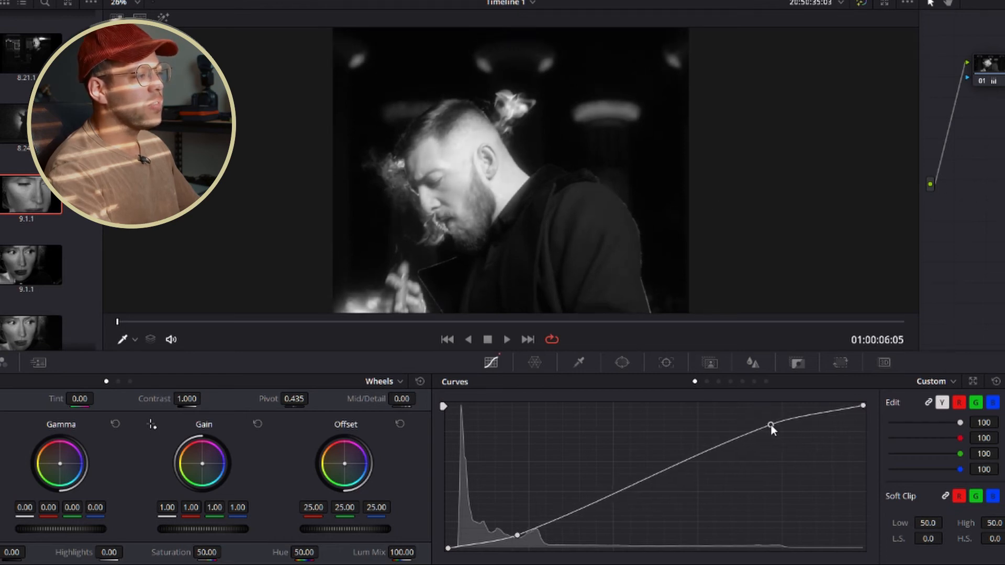
left_click_drag(634, 491, 647, 498)
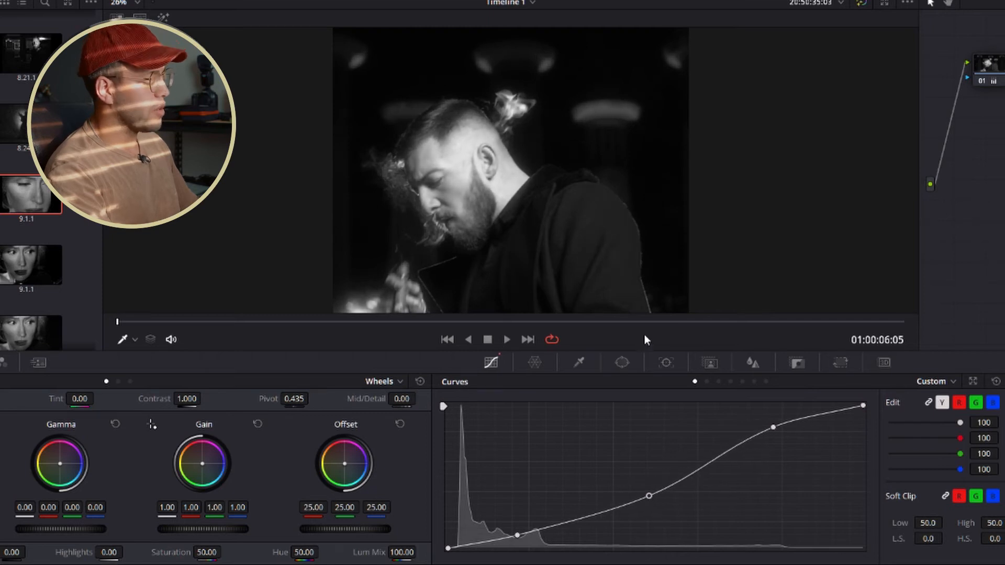
left_click_drag(392, 322, 428, 321)
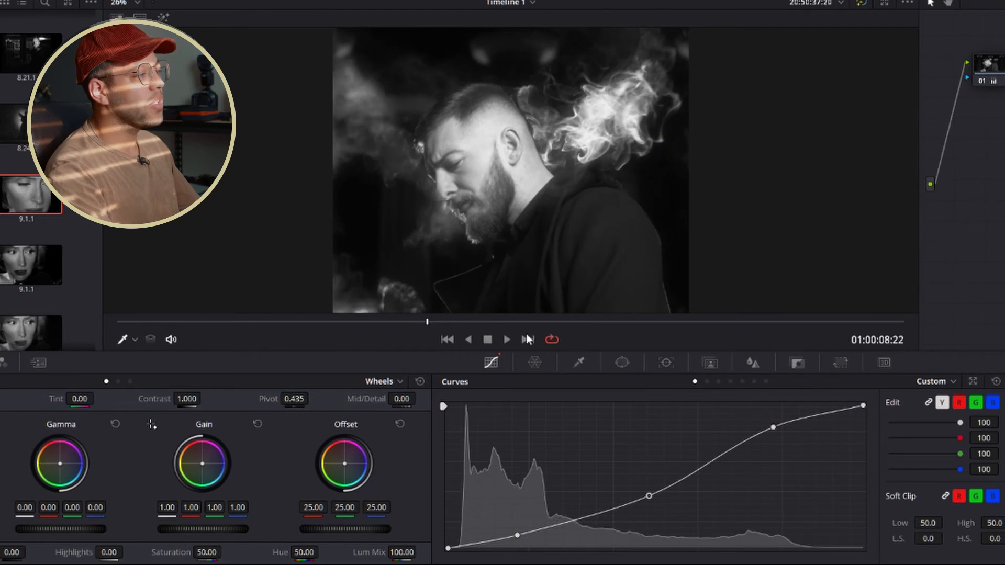
Nudge the curve's midtone point, and place a circular window on a new node, shrunk over the side of the man's head.
left_click_drag(655, 496, 661, 495)
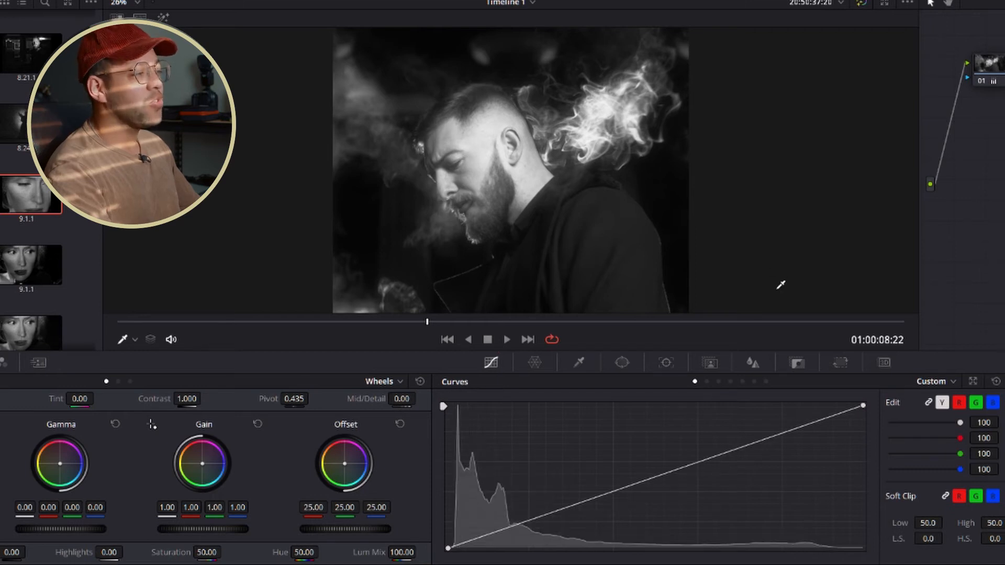
left_click(623, 363)
left_click(457, 465)
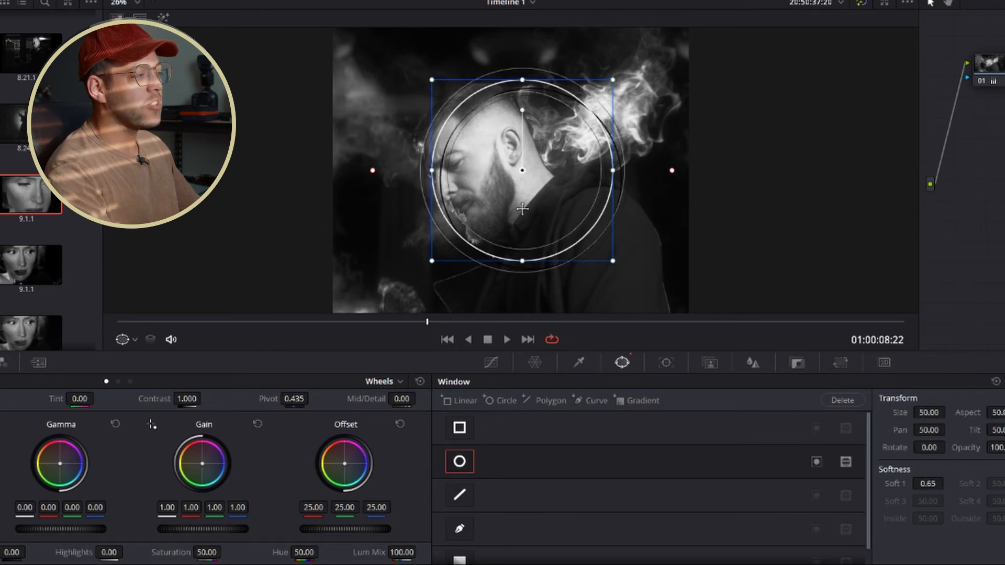
left_click_drag(526, 181, 495, 181)
left_click_drag(586, 271, 540, 219)
left_click_drag(491, 169, 503, 156)
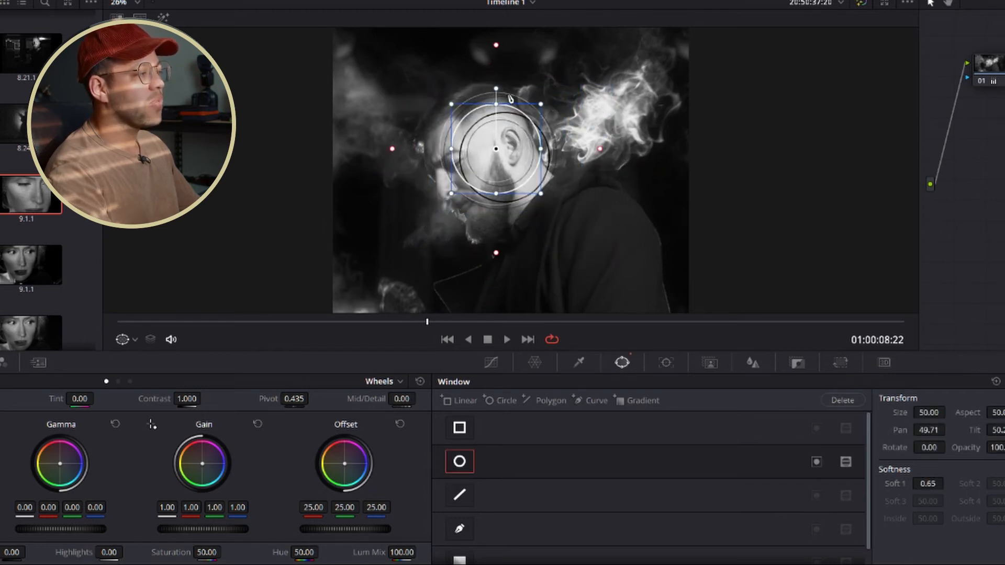
Rotate the circular window to about -35 and stretch it into a diagonal oval covering the side of the head and neck.
left_click_drag(496, 90, 462, 100)
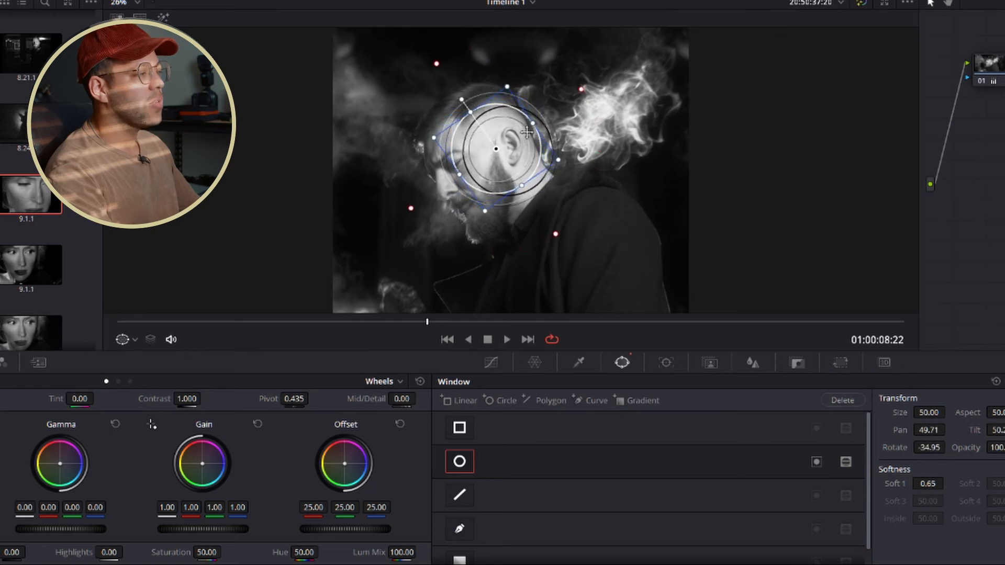
left_click_drag(534, 124, 530, 125)
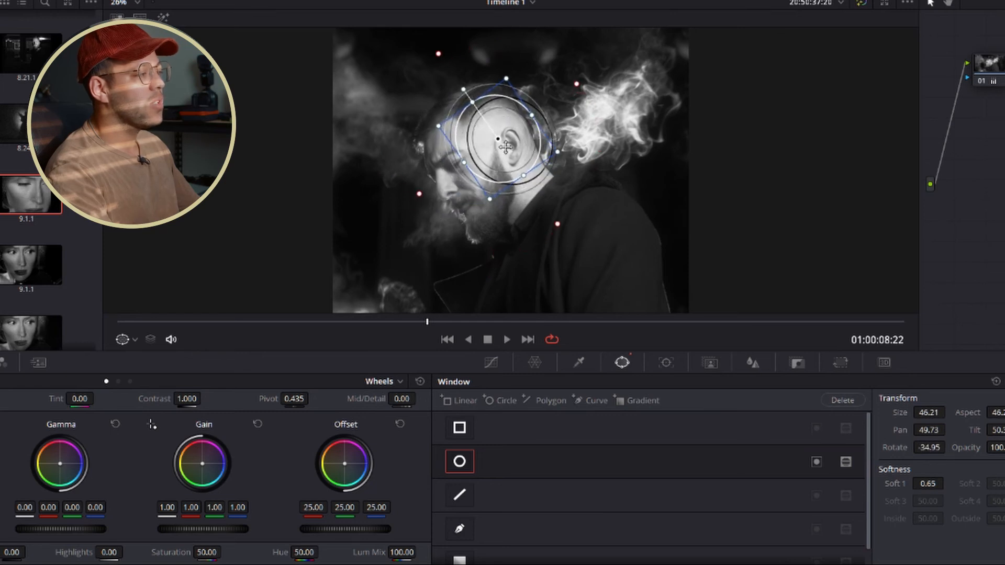
left_click_drag(522, 185, 546, 204)
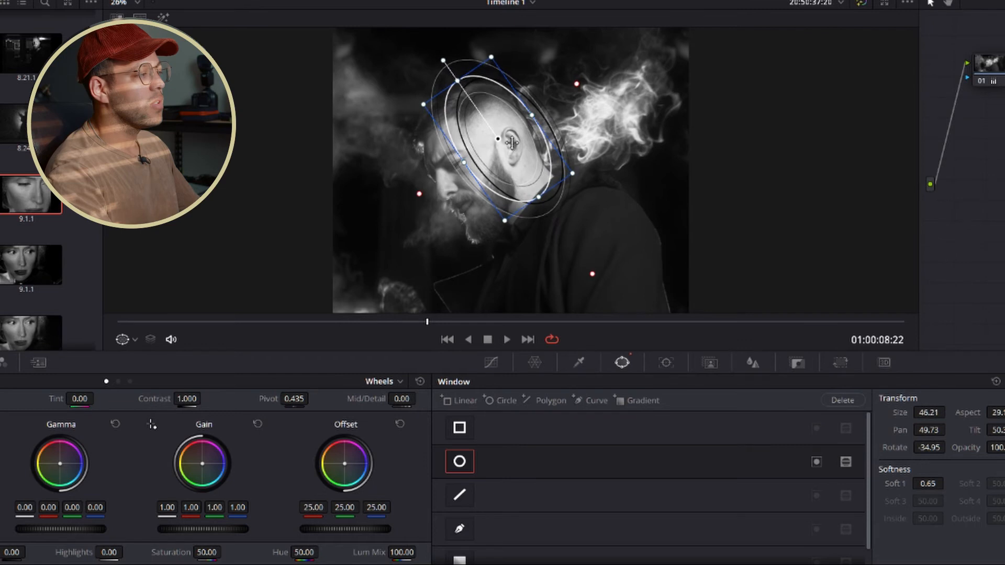
left_click_drag(505, 140, 512, 143)
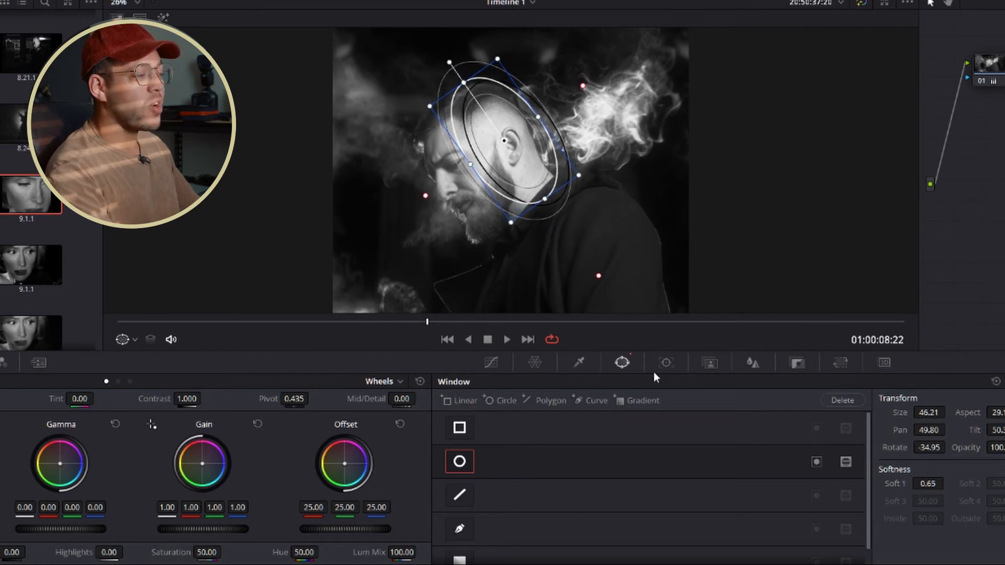
Track the oval window forward to the clip's end and backward to its start, and check it at frame 01:00:07:14.
left_click(677, 366)
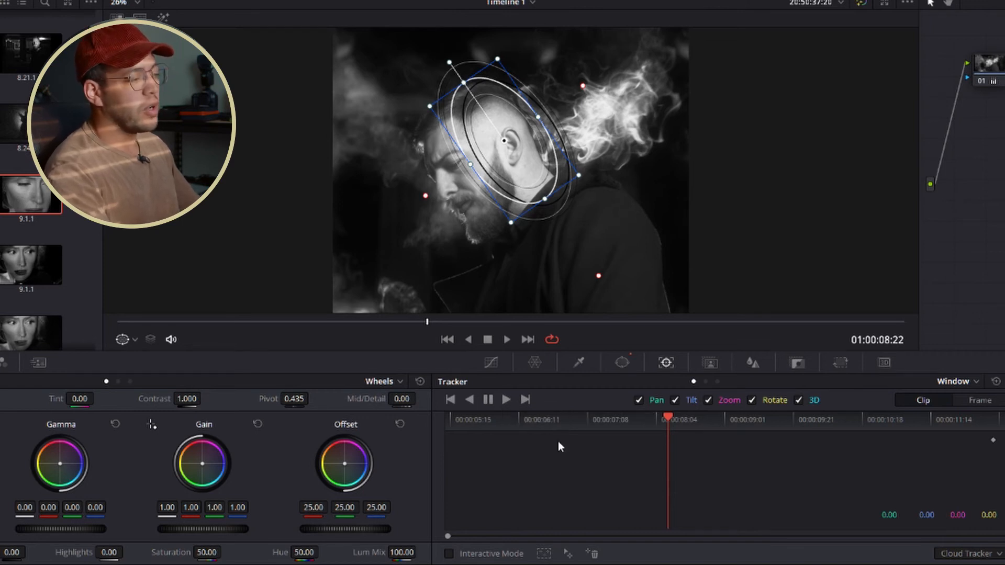
left_click(505, 399)
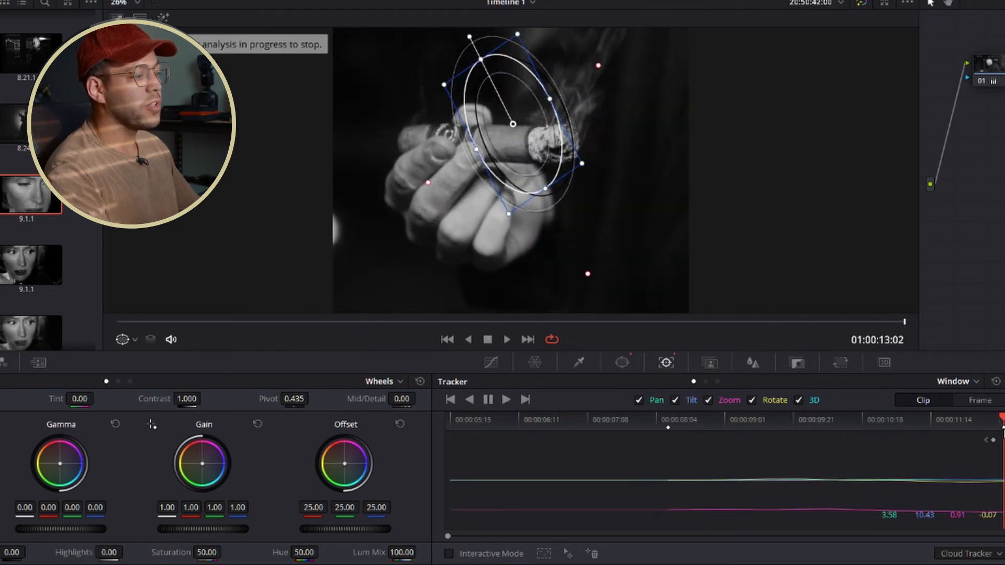
left_click(668, 422)
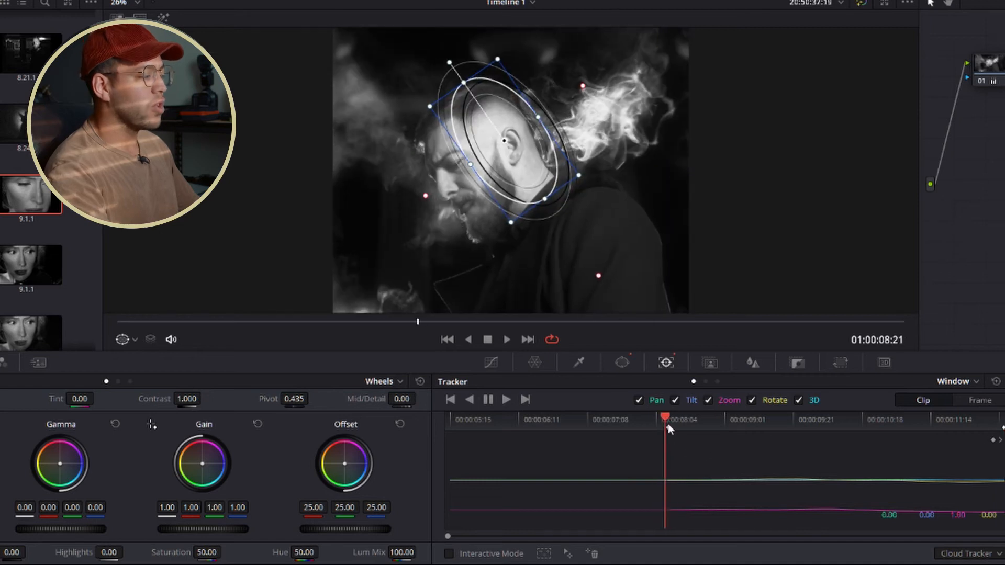
left_click(474, 400)
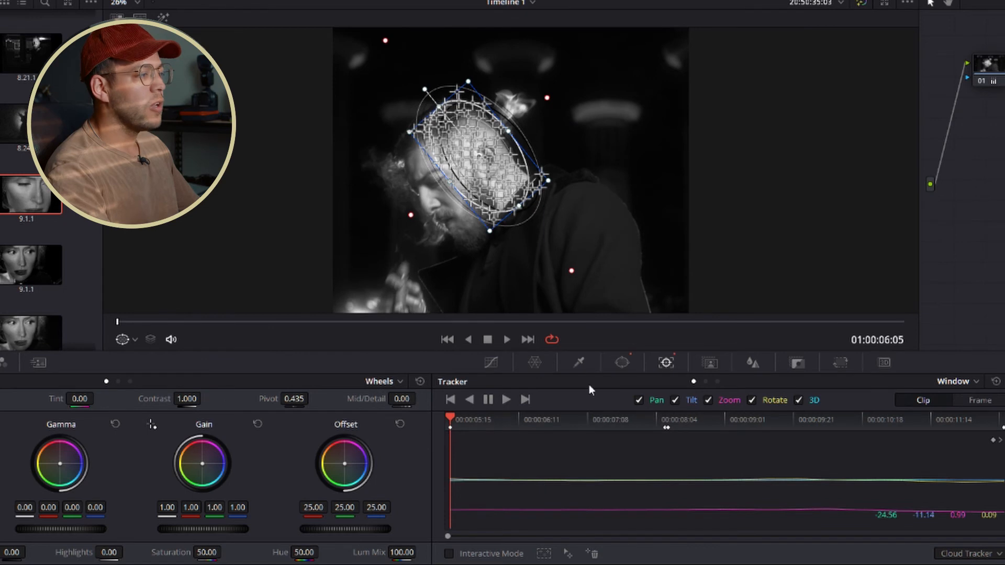
left_click_drag(513, 412, 561, 441)
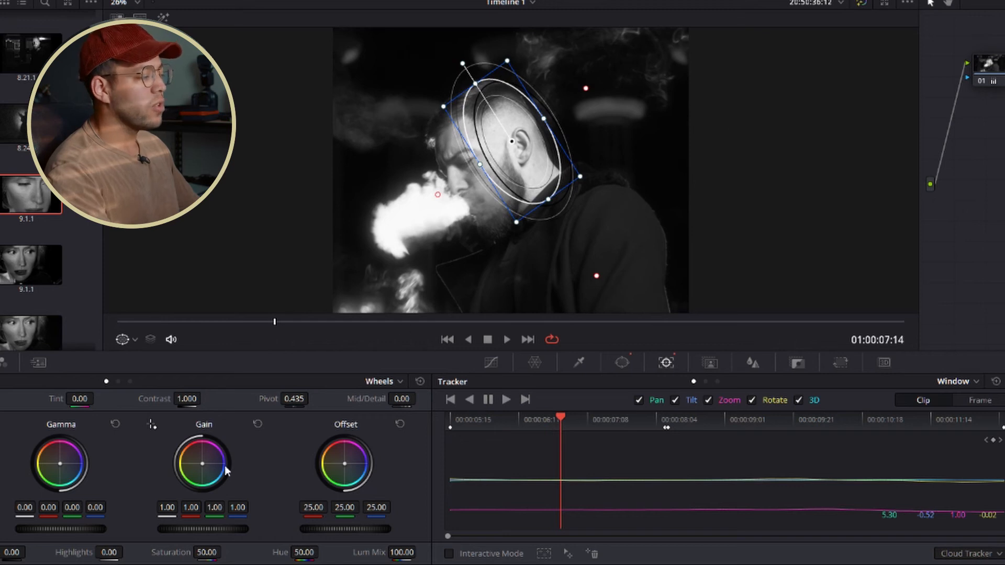
Lower the offset to 3.60 inside the oval window and check the darkening without the window outline.
left_click_drag(377, 529, 320, 529)
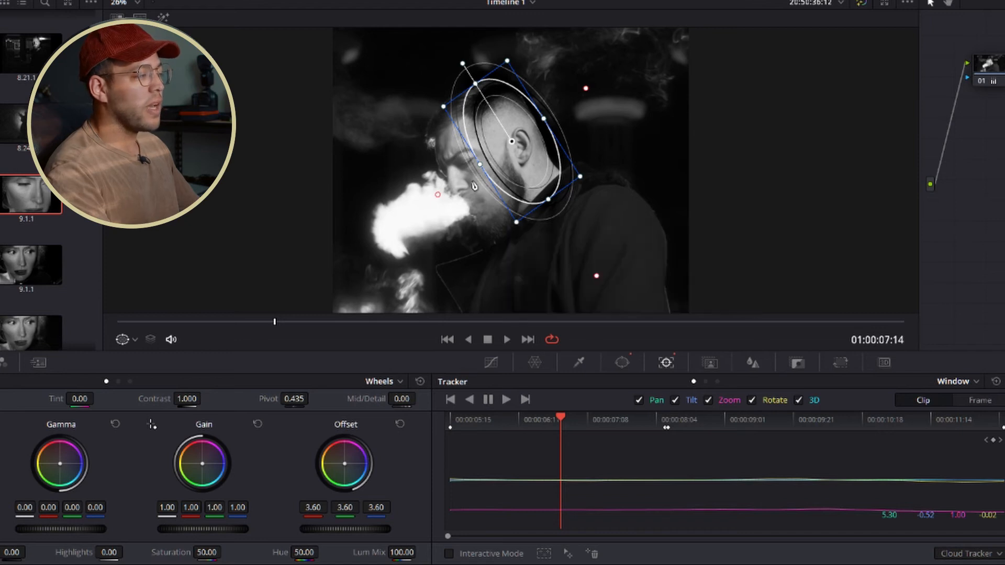
key("alt+s")
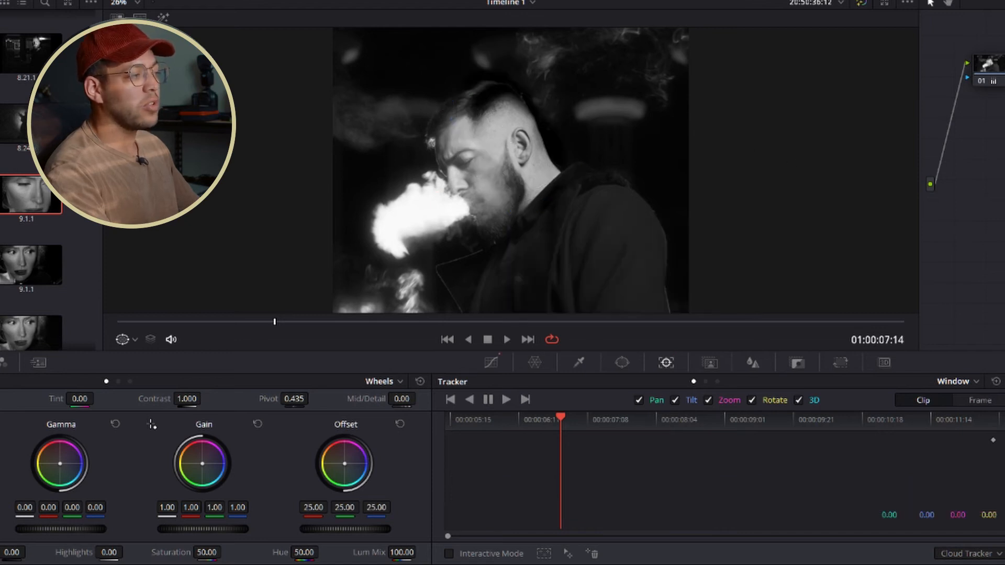
key("ctrl+z")
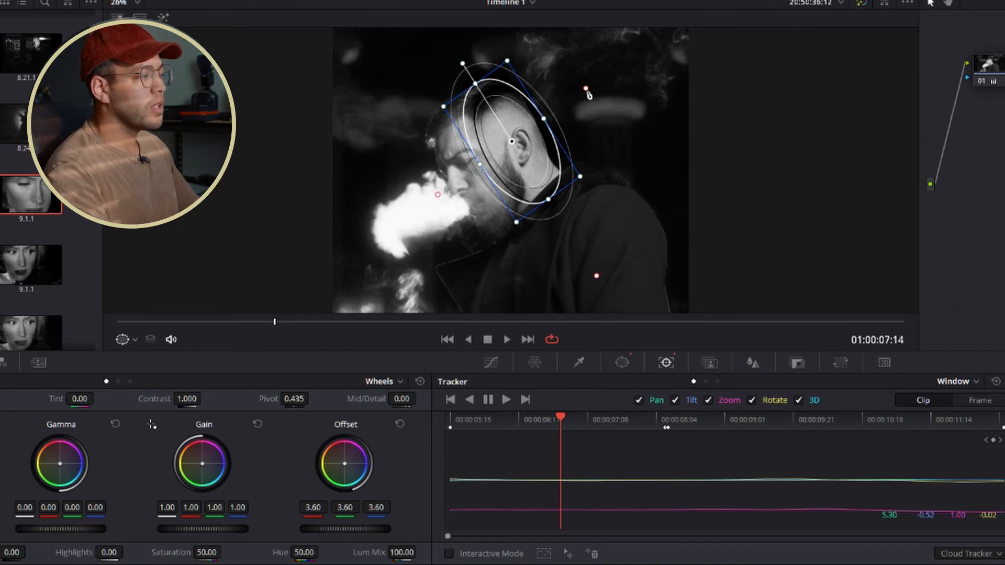
Soften the oval window's edge and enlarge it around the head, checking the result without the outline up to frame 01:00:08:08.
left_click_drag(586, 90, 573, 120)
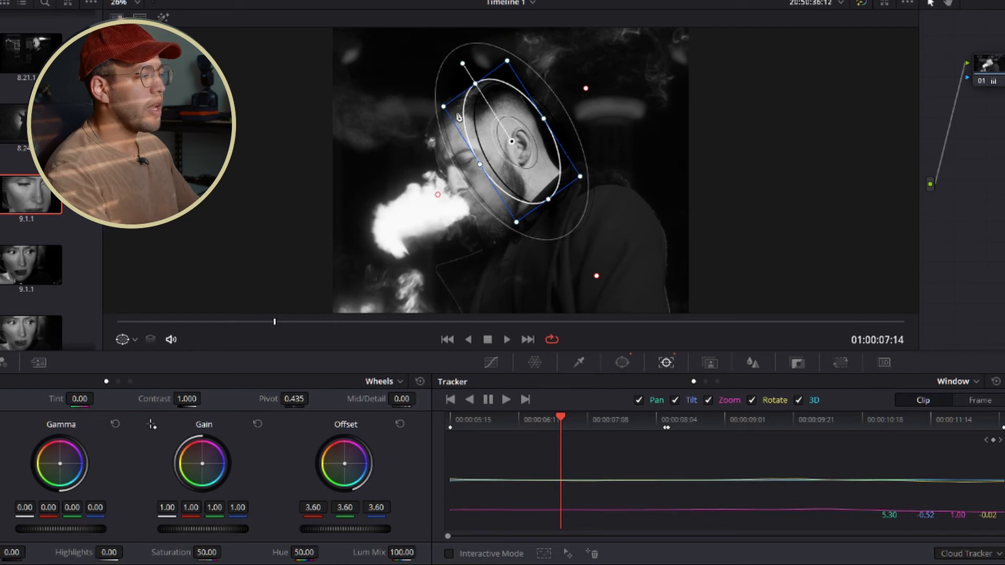
left_click_drag(459, 117, 473, 167)
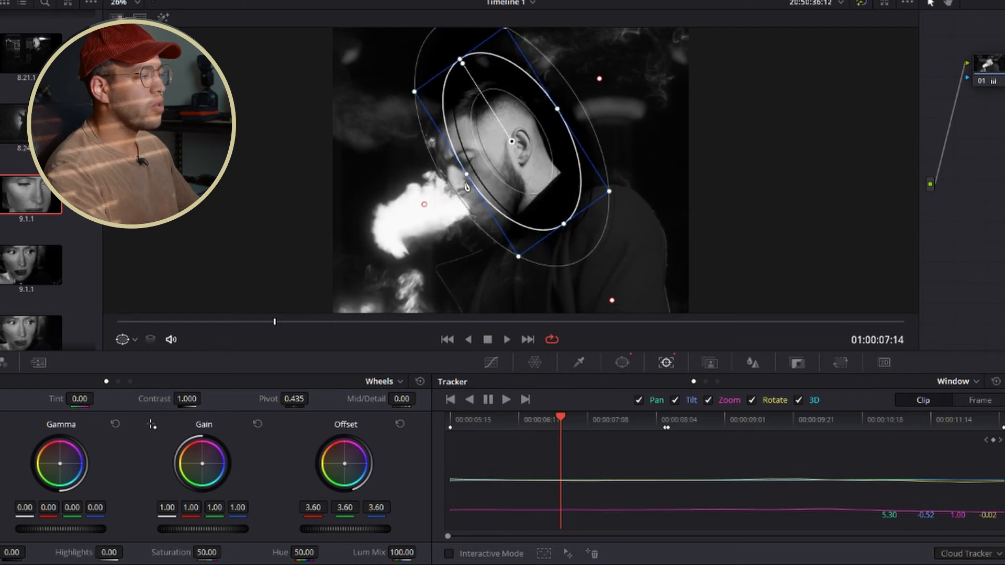
left_click(997, 70)
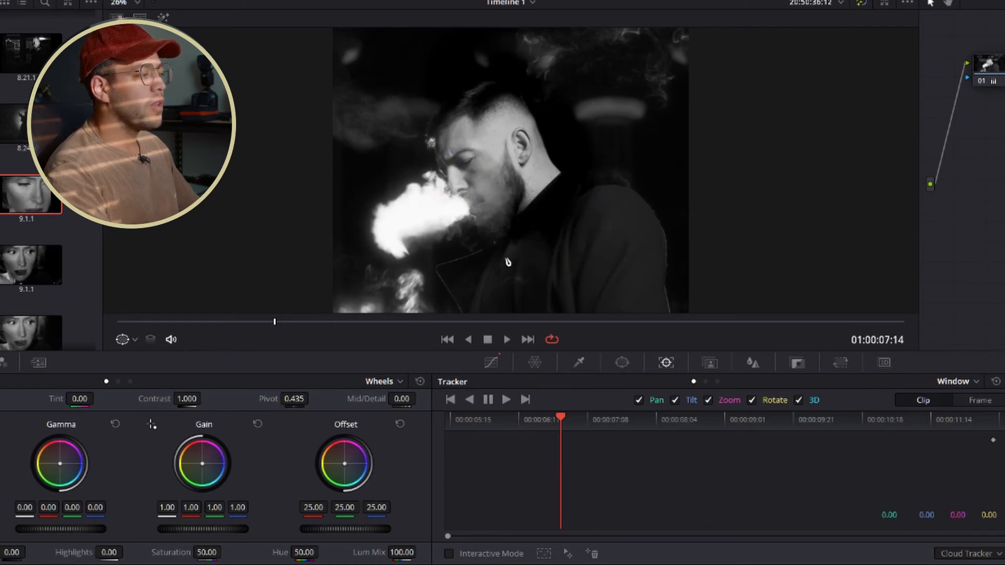
left_click_drag(314, 322, 360, 322)
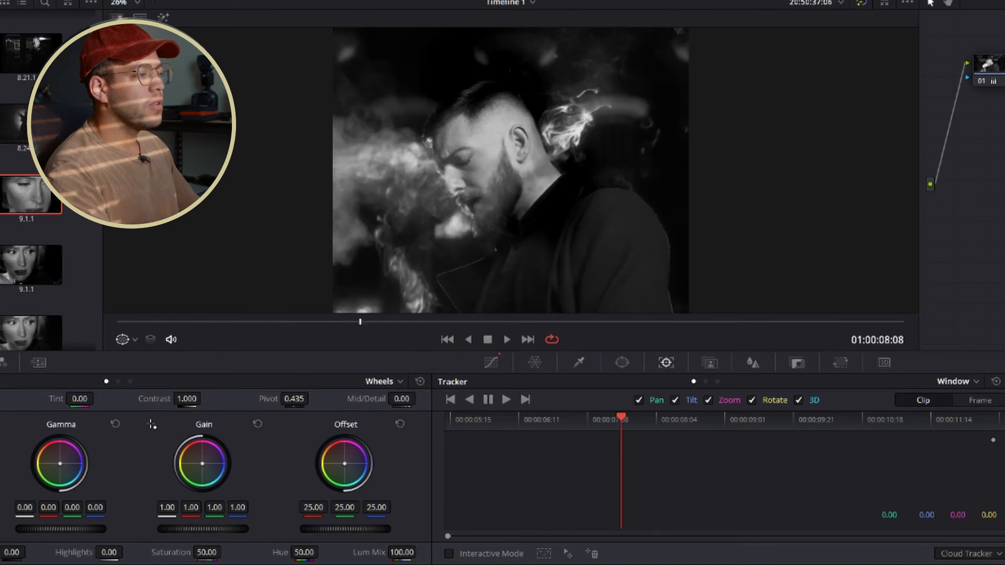
Shrink the oval window back around the side of the head and greatly widen its edge softness.
left_click(1000, 71)
left_click_drag(464, 171, 487, 166)
left_click_drag(454, 56, 473, 83)
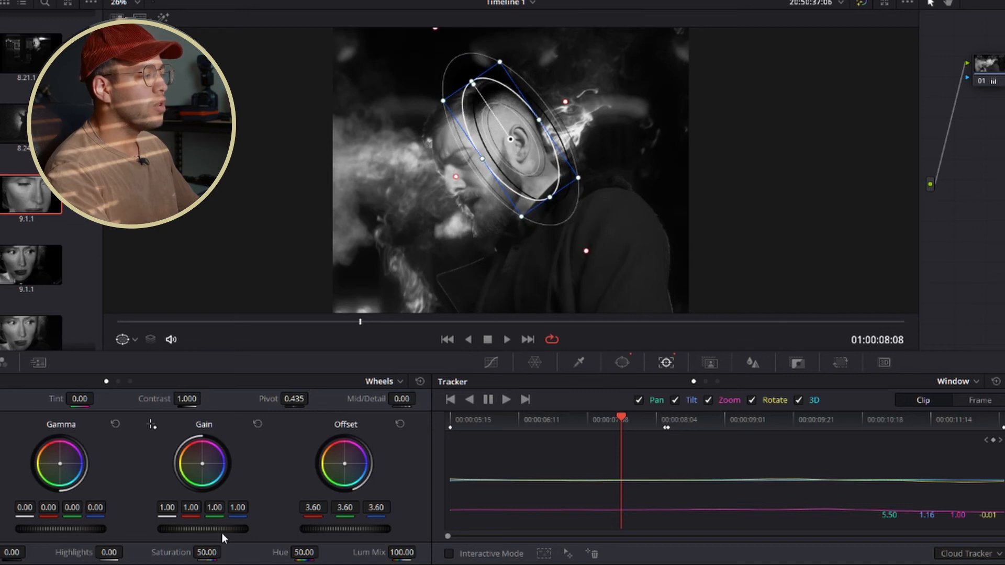
mouse_move(221, 533)
left_mouse_down()
mouse_move(182, 530)
mouse_move(204, 530)
left_mouse_up()
left_click(257, 424)
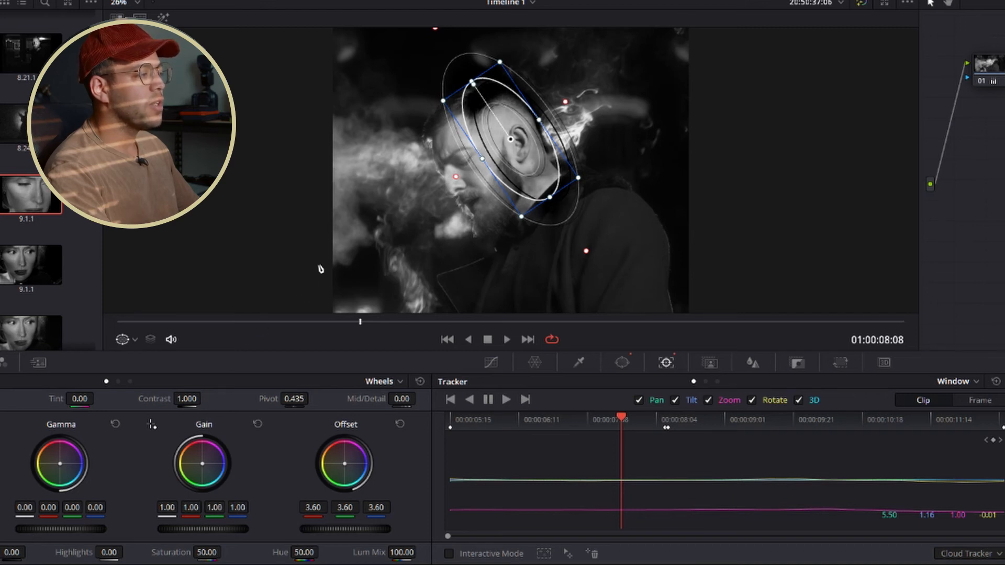
left_click_drag(497, 170, 458, 187)
left_click_drag(513, 144, 516, 145)
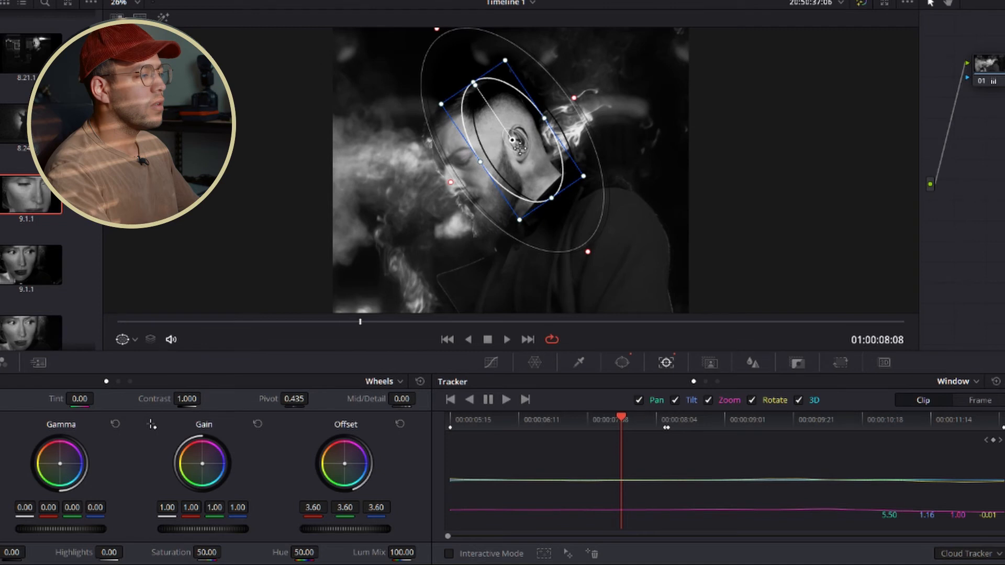
Compare the man's head with the darkening window node disabled and enabled.
left_click(997, 60)
key("ctrl+d")
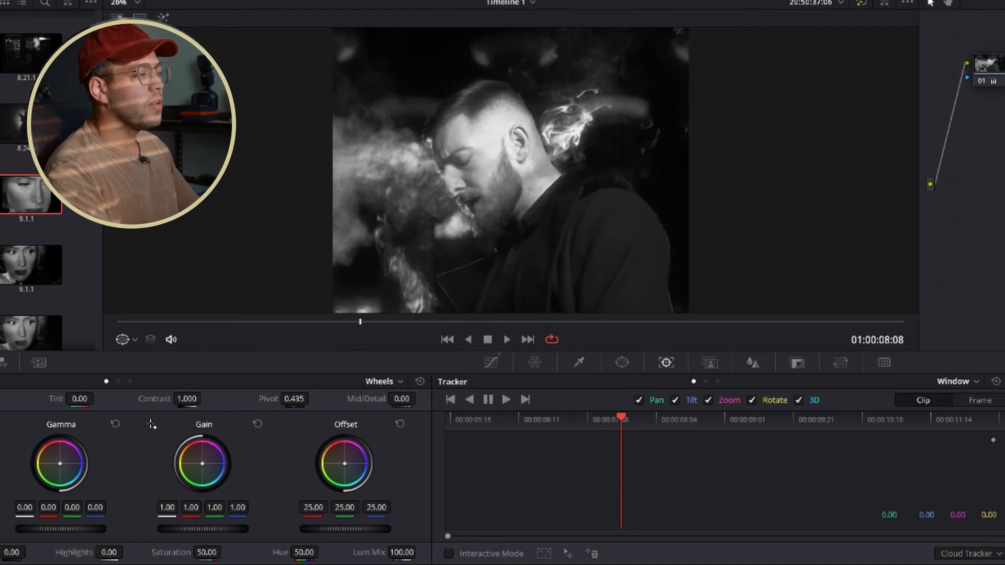
key("ctrl+d")
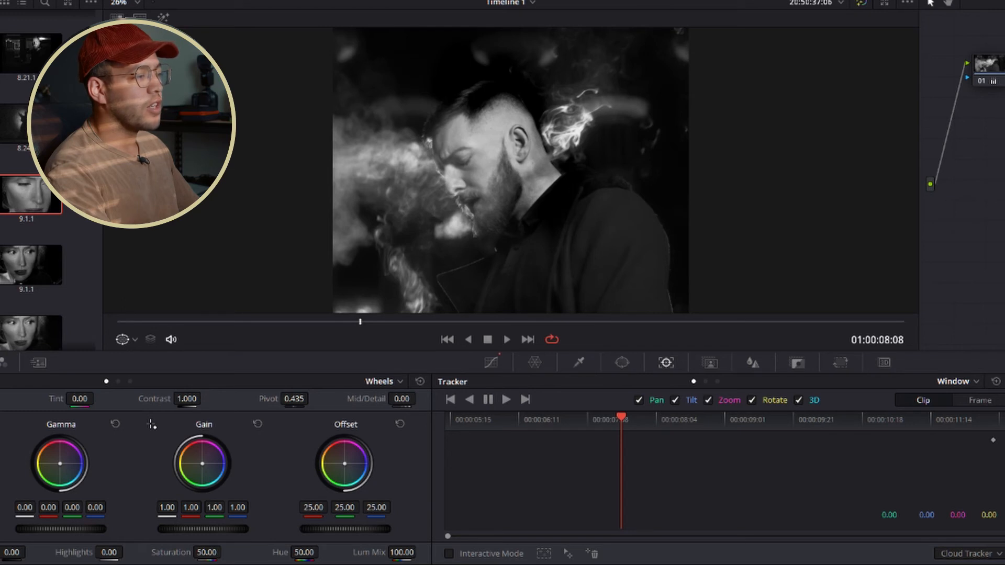
Shorten the oval window into a smaller, rounder shape centred near the ear and slightly widen its softness.
left_click(987, 66)
left_click_drag(553, 200, 521, 157)
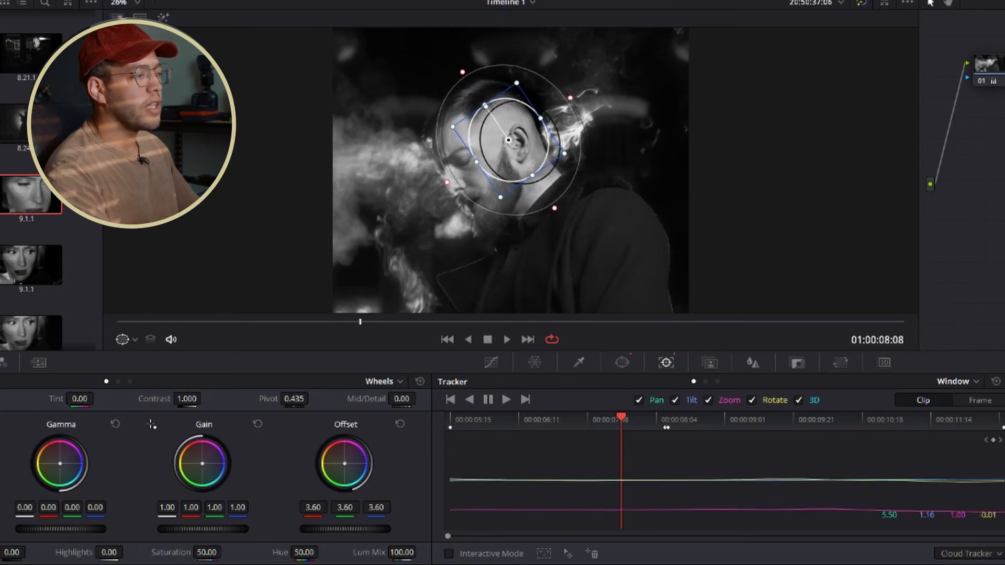
key("shift+semicolon")
key("shift+apostrophe")
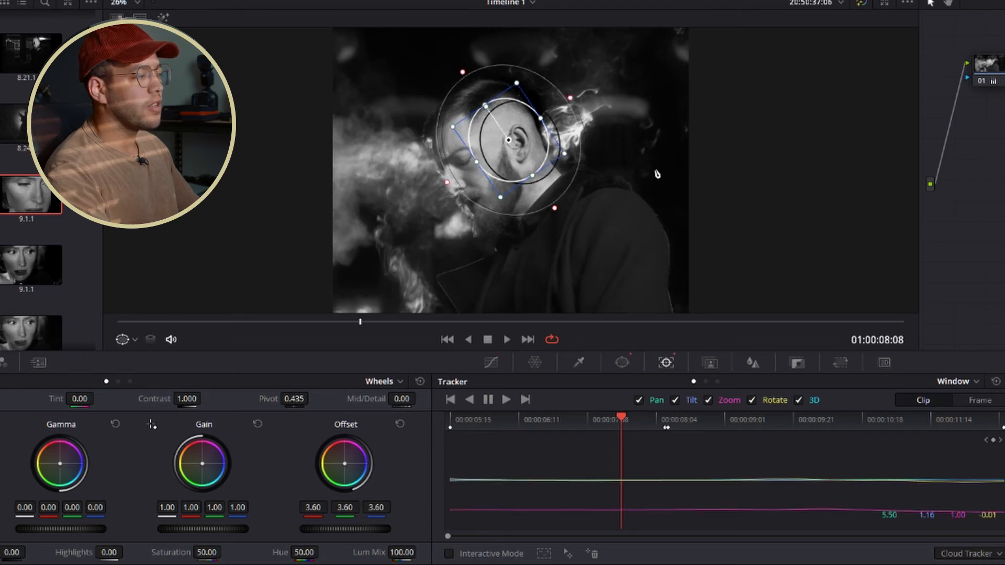
left_click_drag(557, 212, 555, 209)
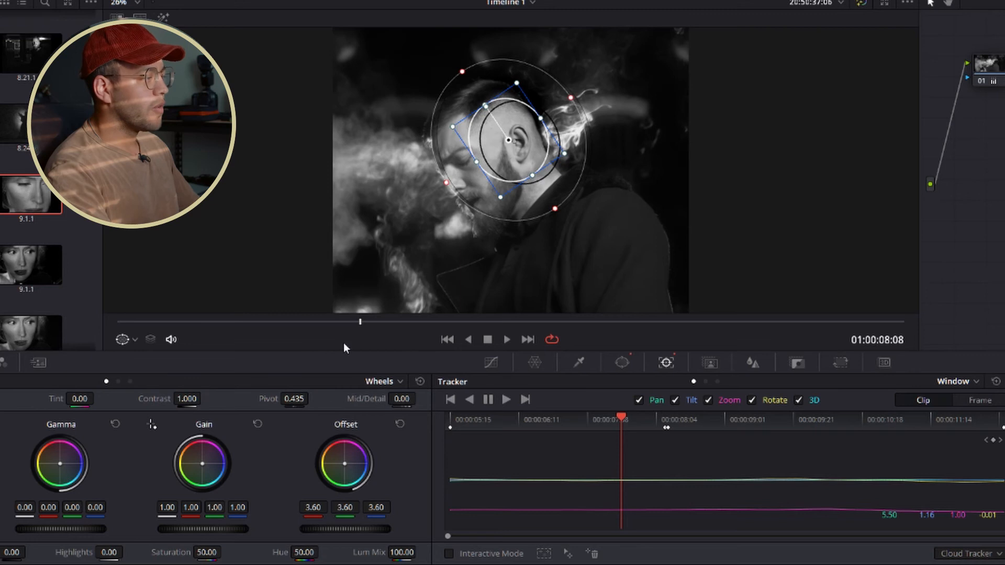
Check the darkened head at frame 01:00:08:03 with and without the window outline.
mouse_move(344, 322)
left_mouse_down()
mouse_move(222, 321)
mouse_move(462, 315)
mouse_move(349, 334)
mouse_move(336, 322)
left_mouse_up()
key("shift+semicolon")
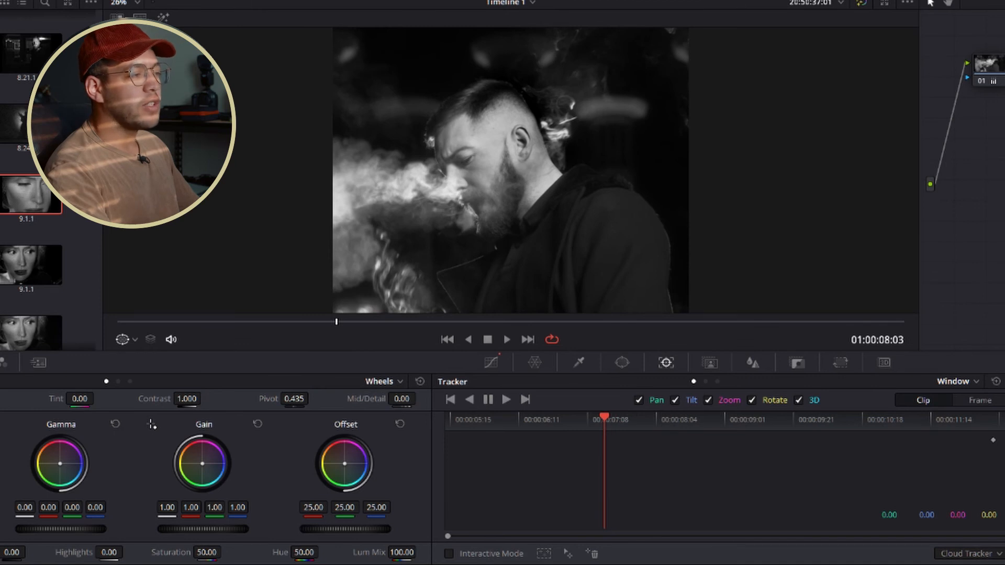
key("shift+apostrophe")
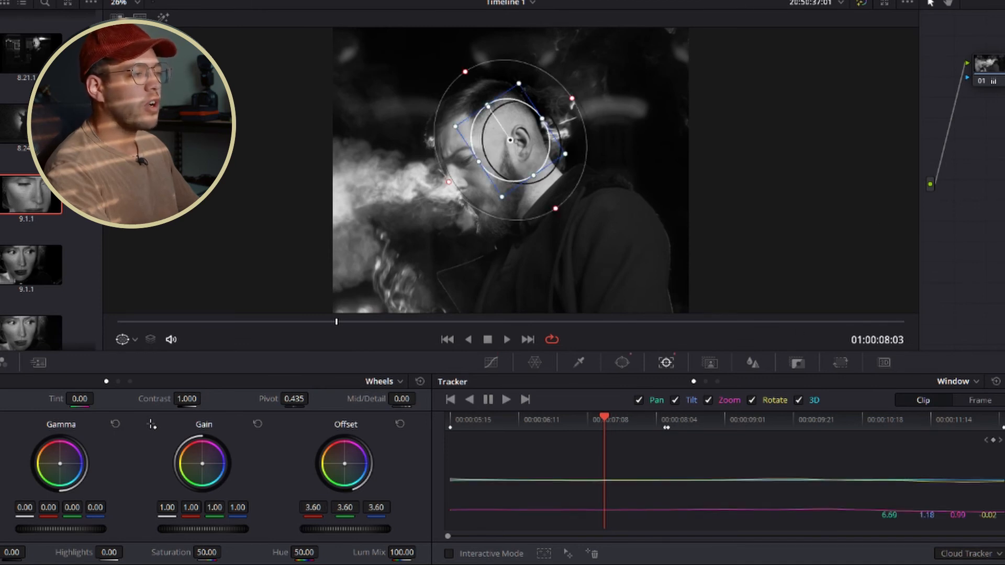
Add a rectangular linear window on a new node and position it over the back of the head and the background behind.
key("shift+semicolon")
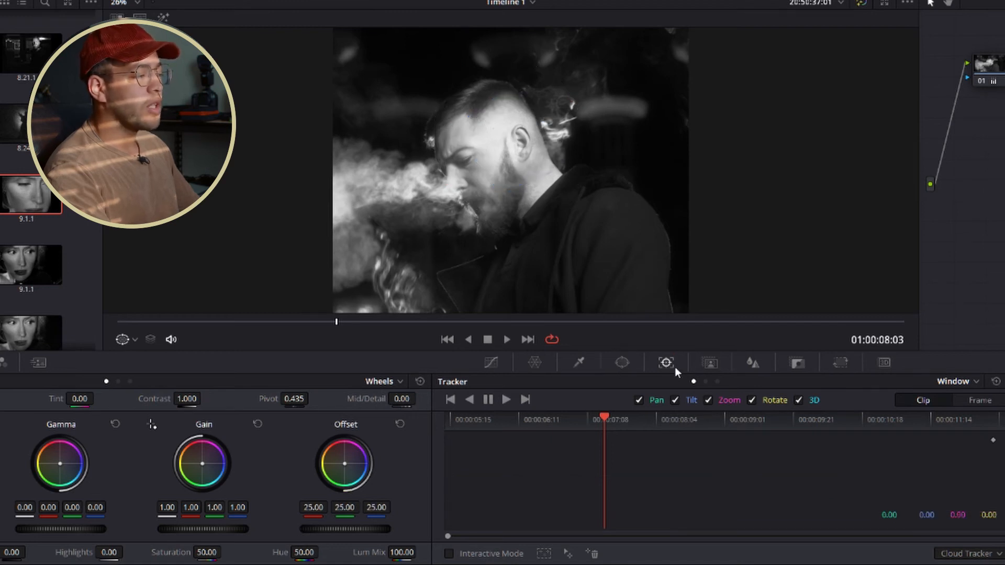
left_click(622, 363)
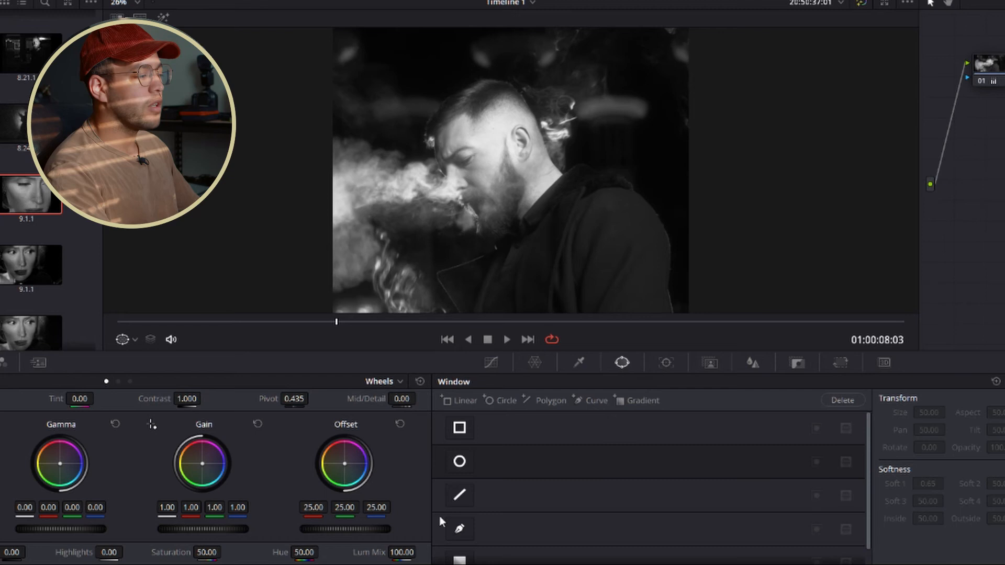
left_click(457, 437)
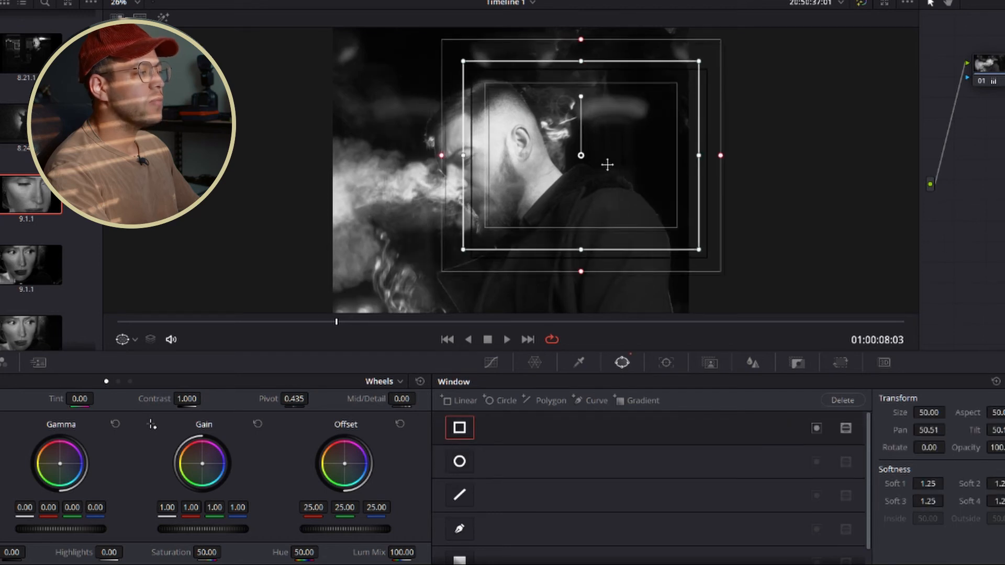
left_click_drag(607, 165, 615, 162)
scroll(635, 174, "down", 2)
Slant the linear window diagonally along the man's neck and back, setting the softness of its face-side edge to about 4.08.
left_click_drag(572, 83, 548, 34)
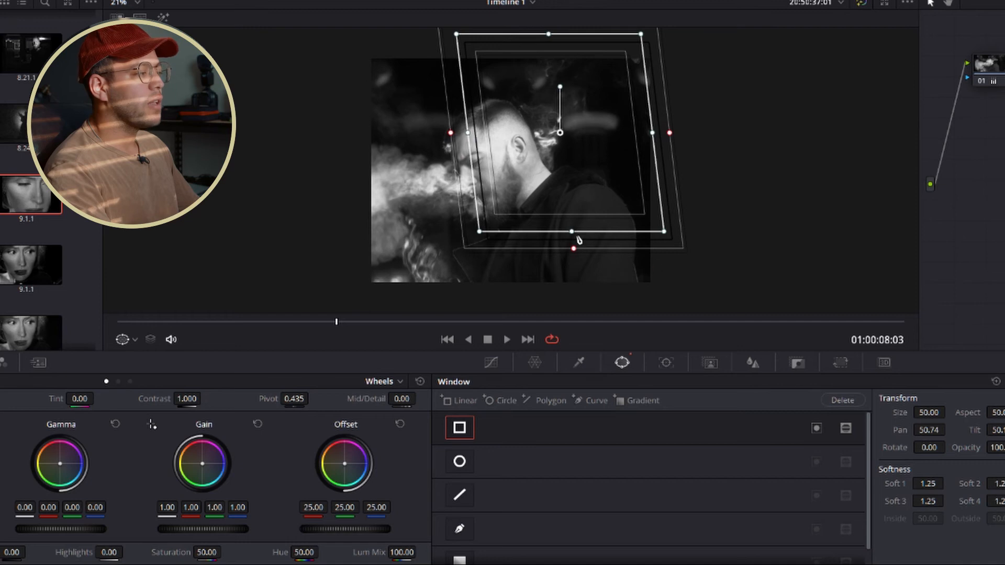
left_click_drag(578, 240, 710, 301)
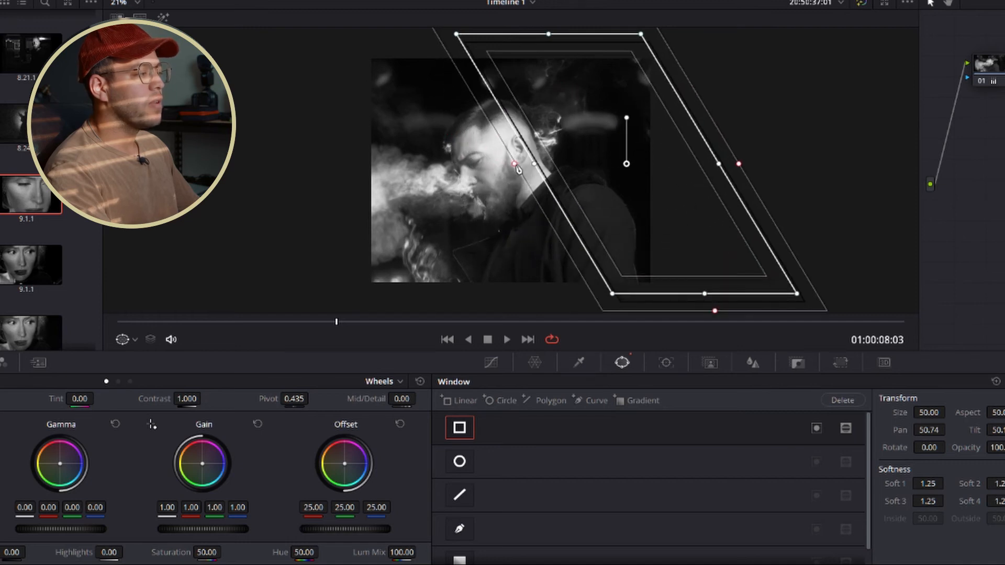
left_click_drag(515, 165, 469, 164)
left_click_drag(630, 173, 620, 177)
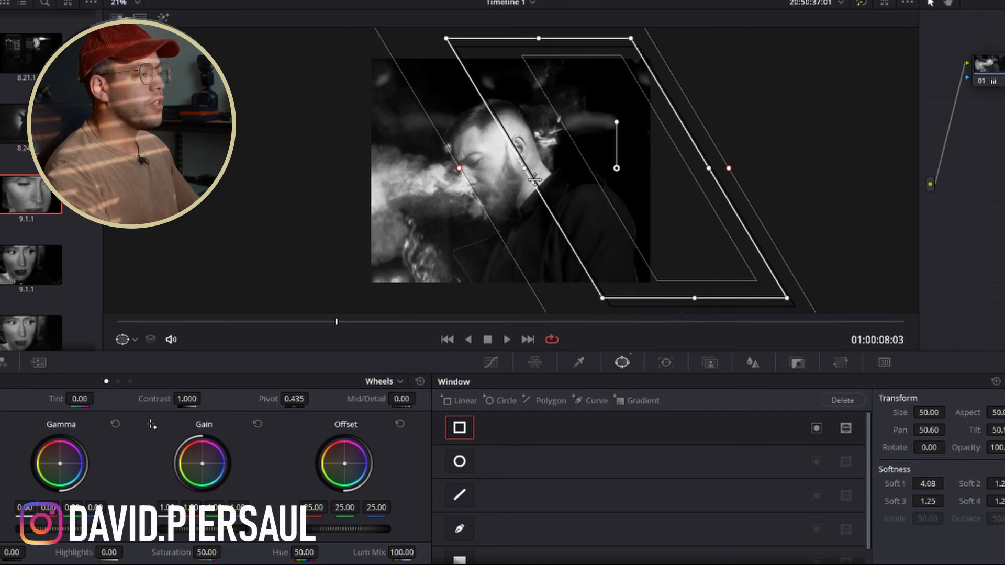
Extend the slanted linear window's face-side edge further over the man's face and lower the node's gain to 0.84.
left_click_drag(525, 169, 481, 177)
left_click_drag(240, 528, 220, 527)
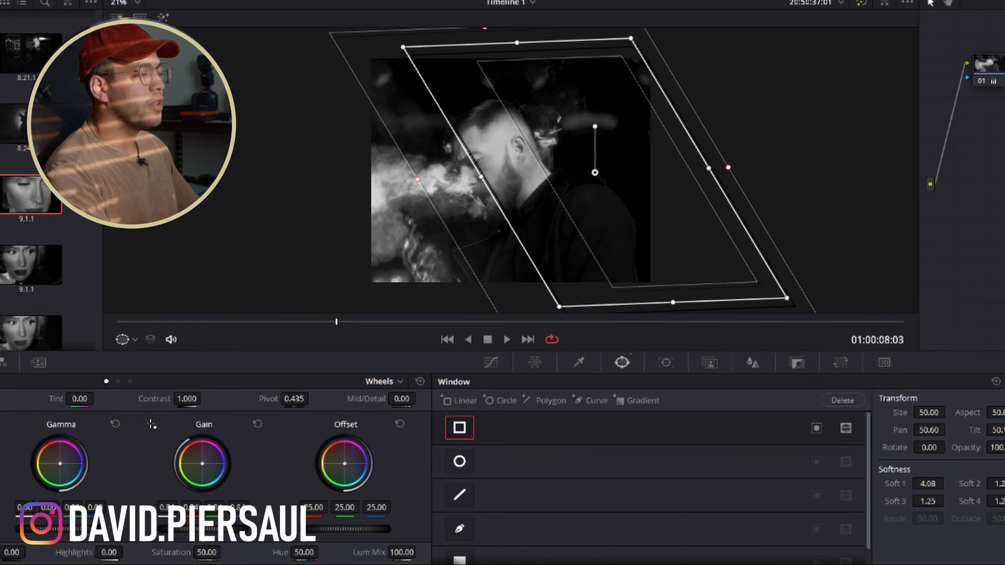
Shape a gentle S-curve on the linear window node, with lowered shadows, a slightly lifted upper point and a midtone control point.
left_click(482, 364)
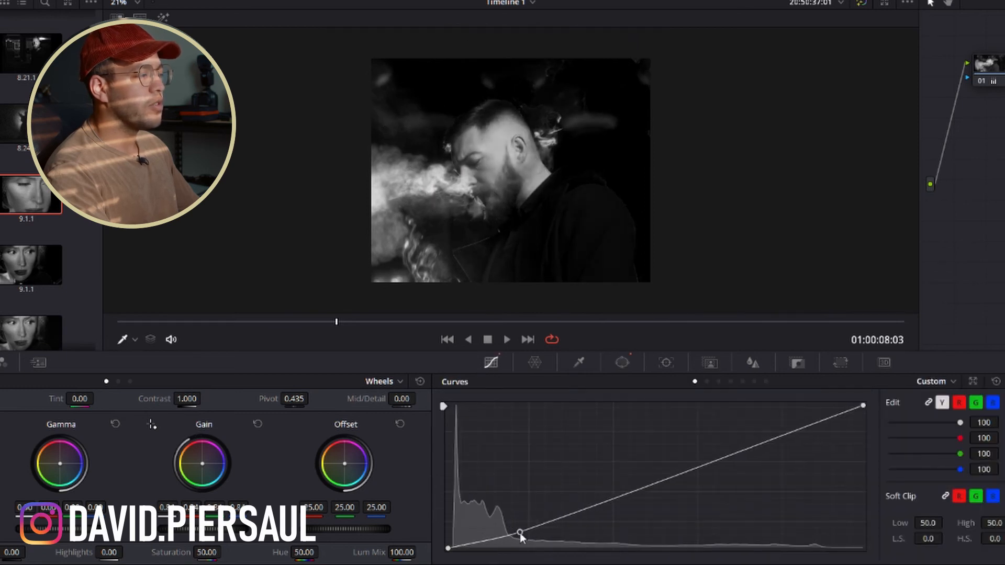
left_click_drag(522, 523, 523, 533)
mouse_move(759, 444)
left_mouse_down()
mouse_move(758, 419)
mouse_move(776, 434)
left_mouse_up()
left_click_drag(526, 535, 527, 533)
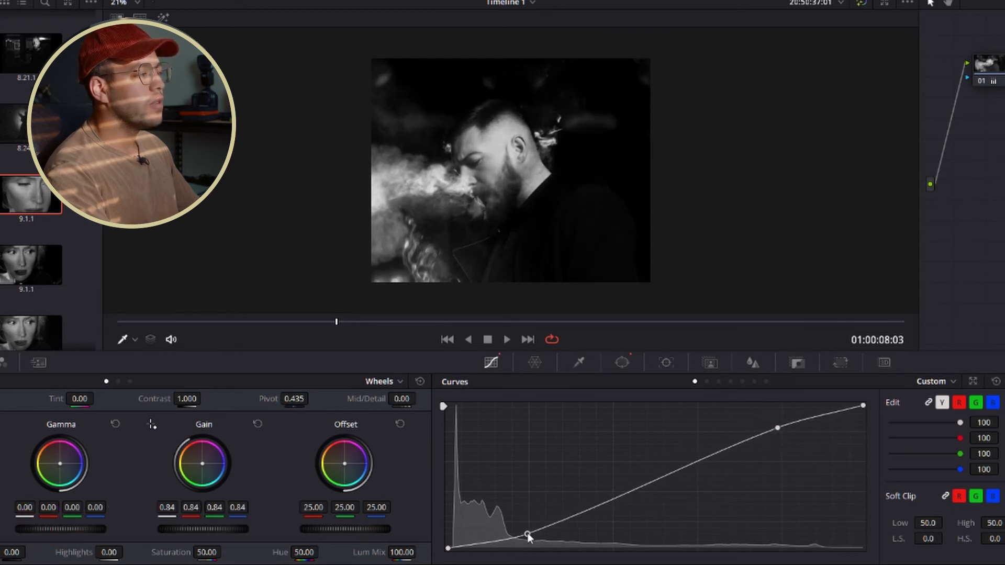
left_click_drag(641, 494, 653, 484)
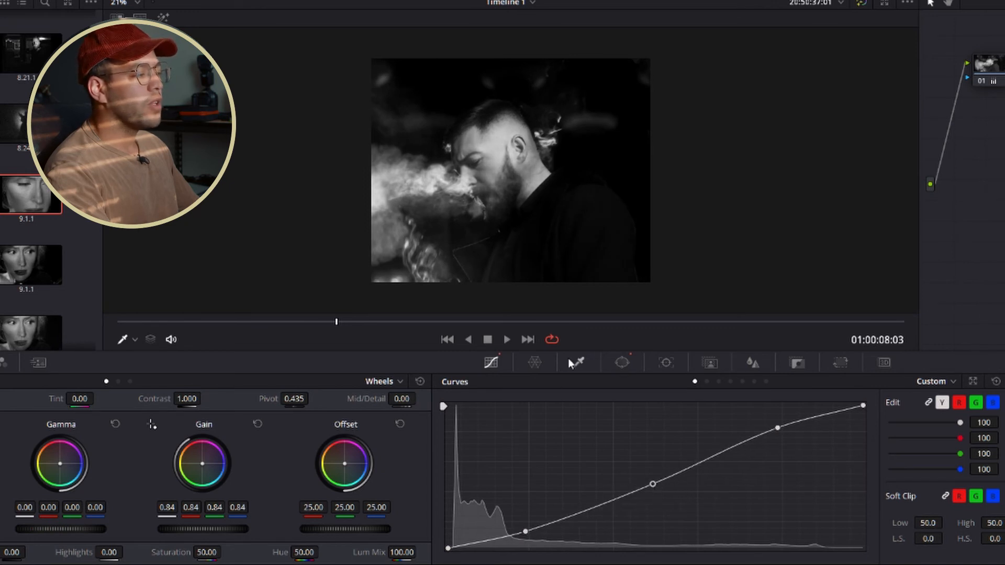
Shift the slanted linear window toward the background behind the man, bringing its pan to 51.06.
left_click(620, 363)
left_click_drag(602, 181, 633, 184)
Compare the smoking shot with the darkening adjustments disabled and enabled, and view the linear window's placement.
left_click(994, 69)
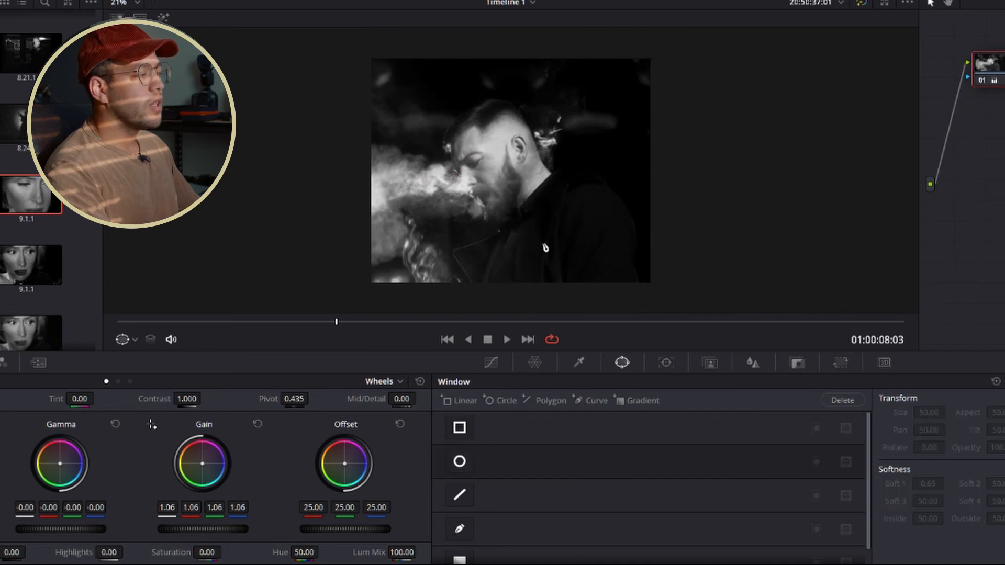
scroll(596, 235, "up", 3)
key("ctrl+d")
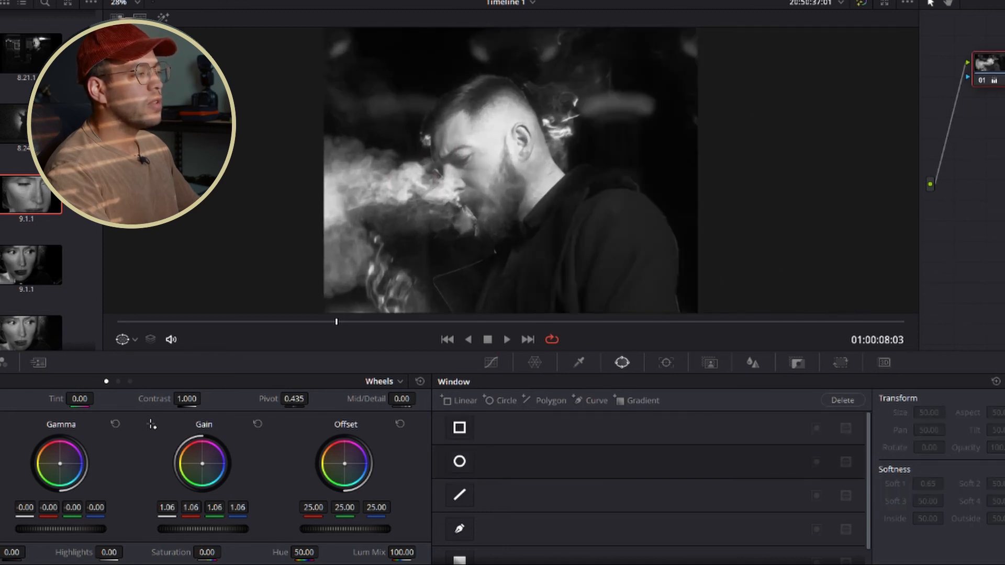
key("ctrl+d")
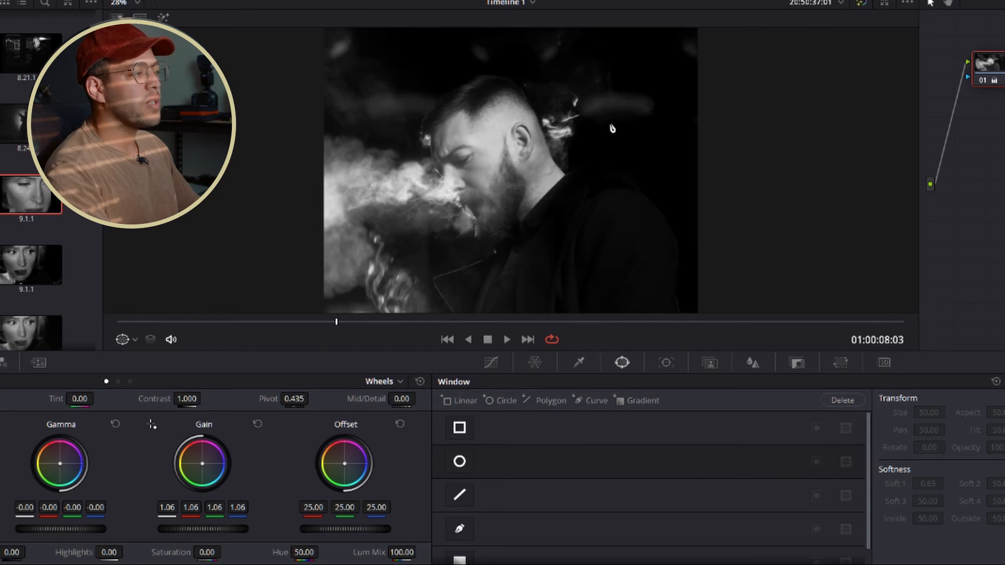
key("alt+shift+'")
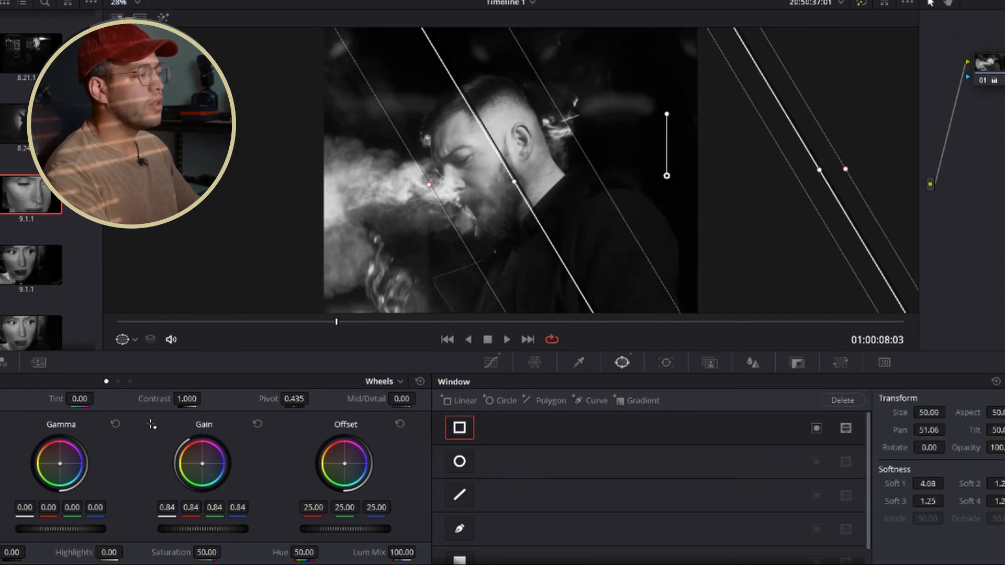
Inspect the oval window node and compare the smoking shot with its grade bypassed and restored.
left_click(1003, 73)
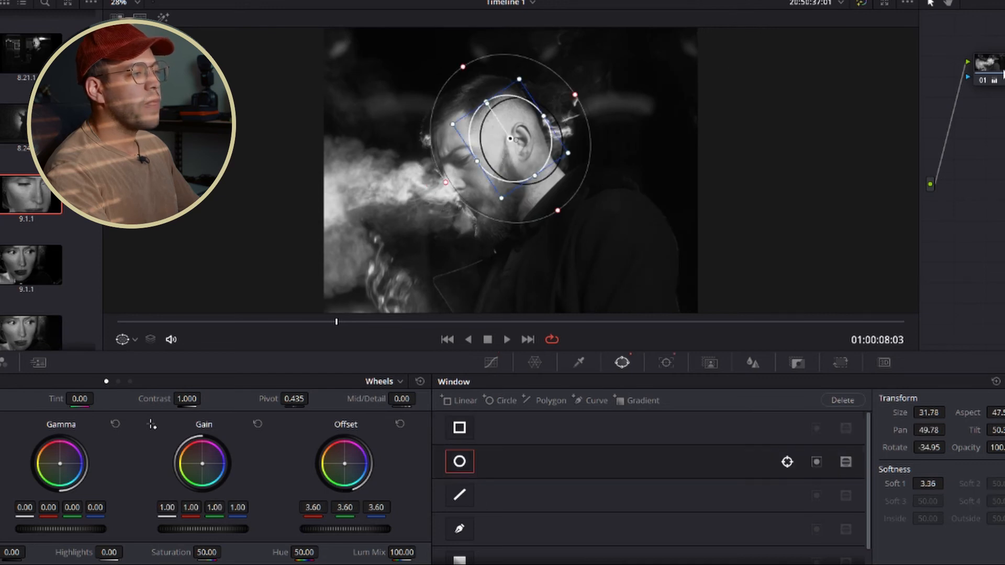
left_click(861, 4)
left_click(861, 4)
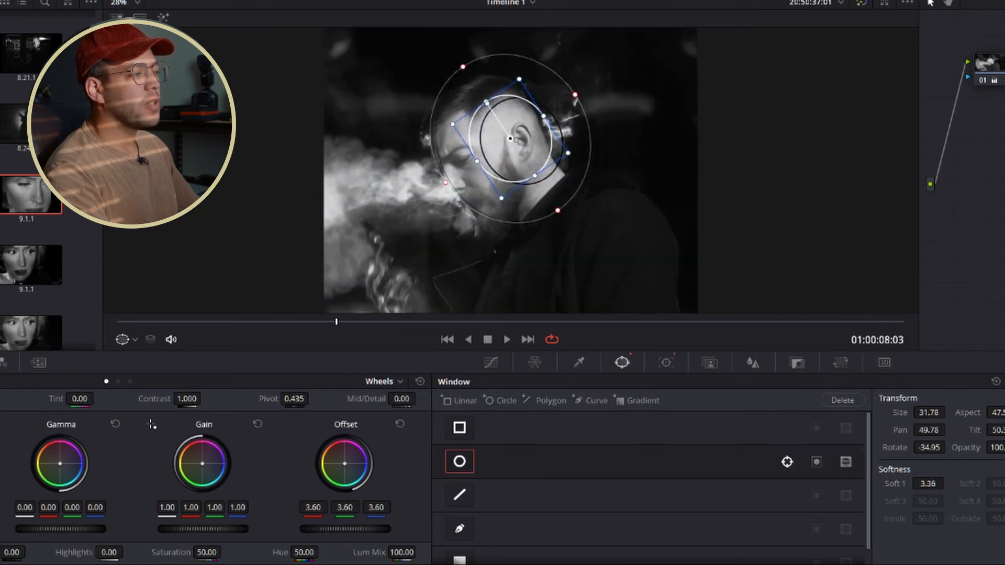
key("shift+apostrophe")
key("ctrl+d")
key("ctrl+d")
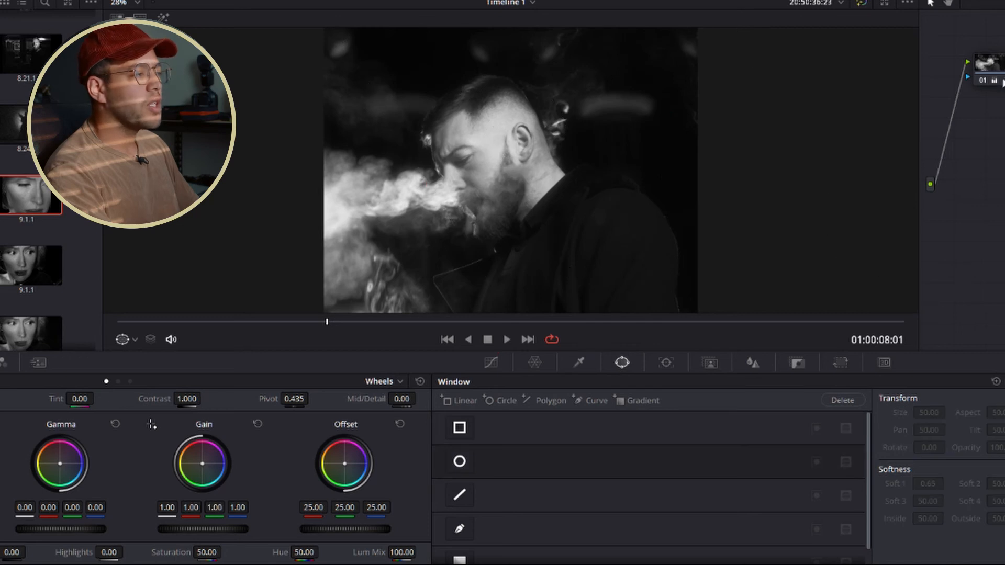
left_click(860, 4)
left_click(860, 4)
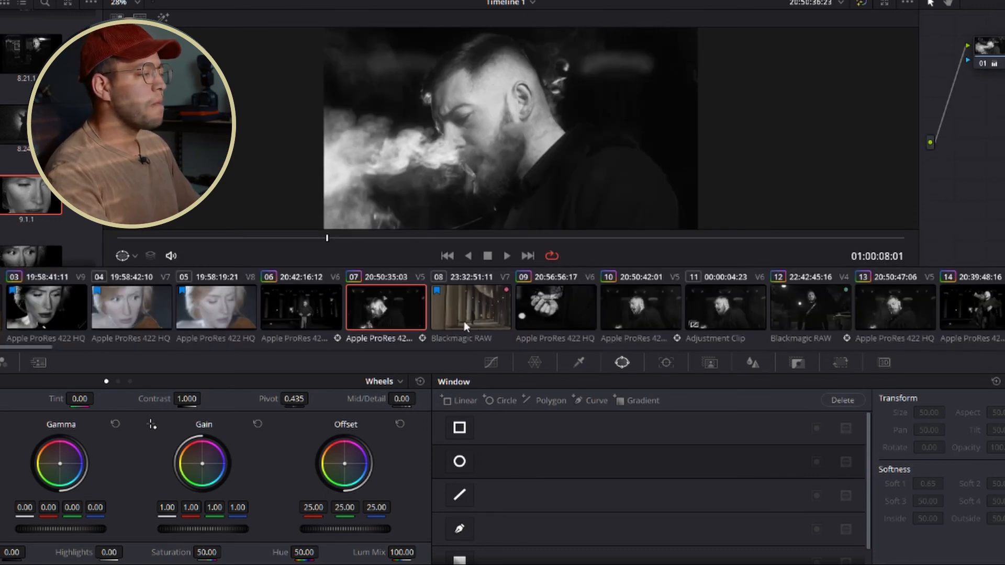
Open clip 08 of the man among the columns, reduce its saturation to 0.40 and raise the gain to 2.08.
left_click(473, 333)
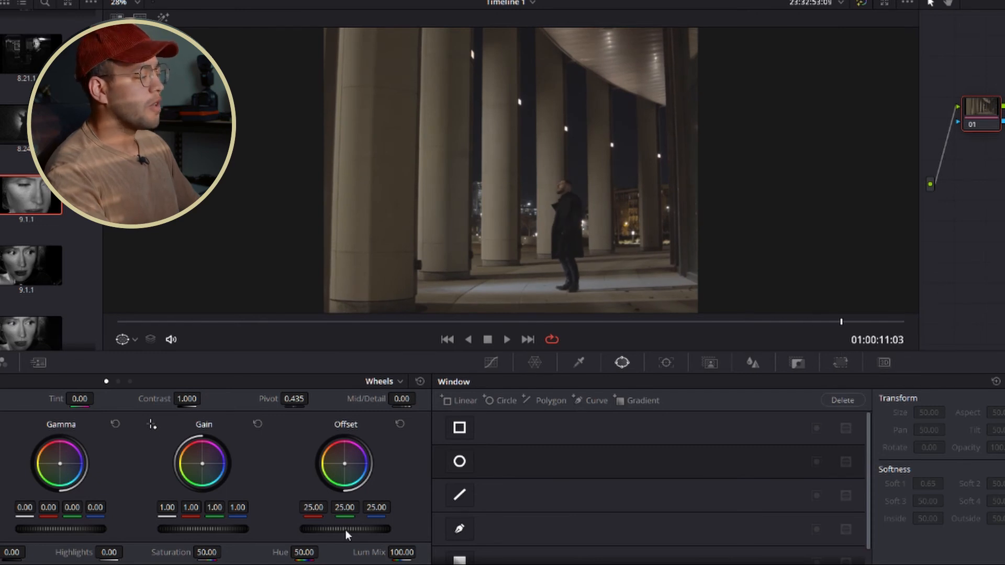
left_click_drag(219, 558, 199, 558)
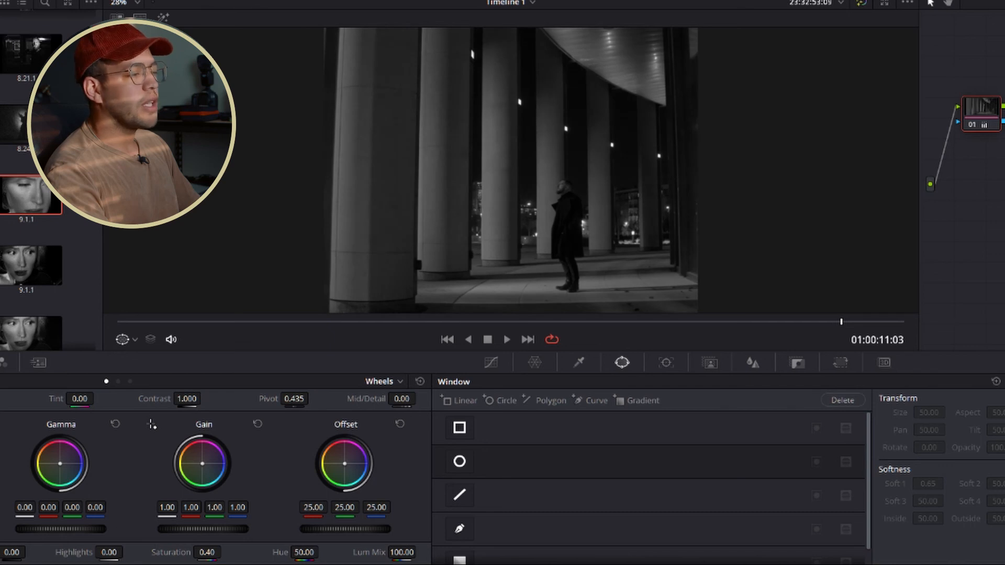
left_click_drag(203, 528, 242, 528)
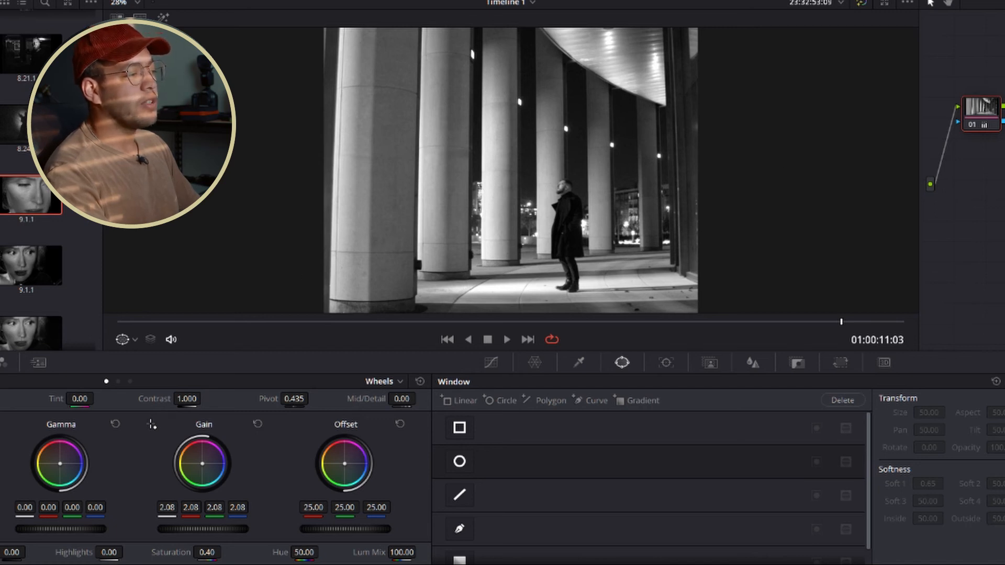
Add a new node to the column shot and shape a contrast S-curve with shadow, midtone and highlight points.
right_click(982, 112)
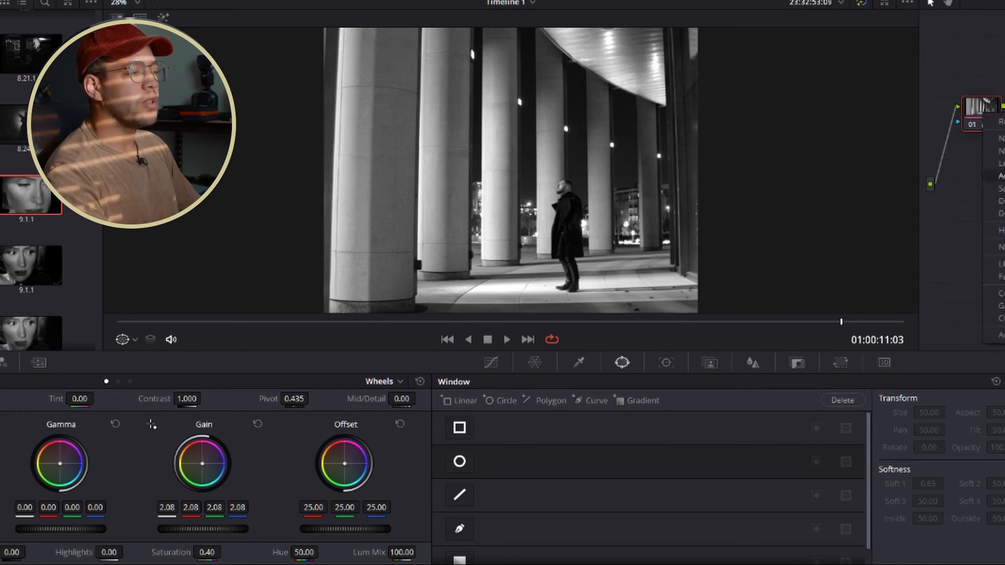
left_click(1000, 176)
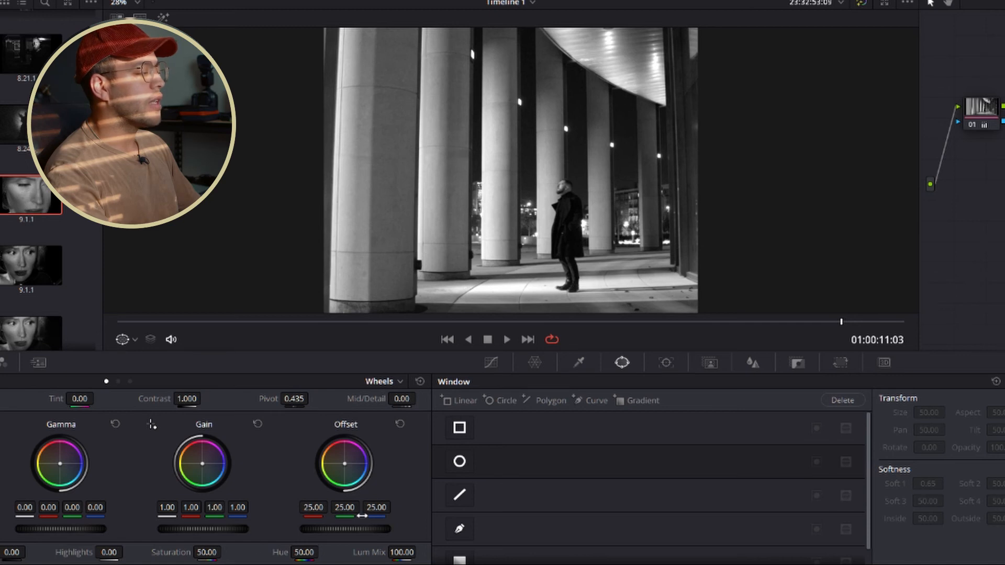
left_click(491, 362)
left_click_drag(494, 535, 501, 530)
left_click_drag(787, 431, 781, 415)
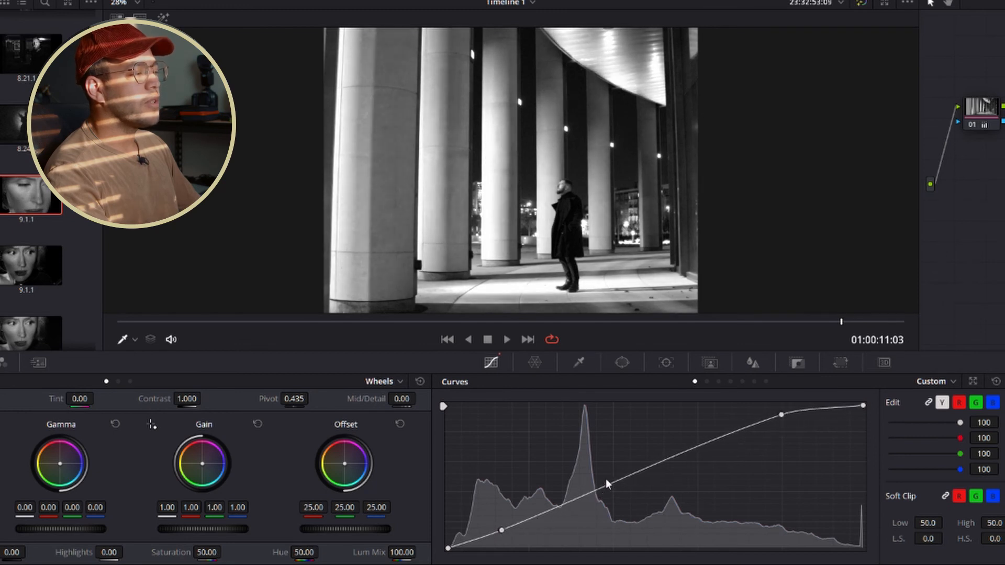
left_click_drag(606, 482, 613, 492)
left_click_drag(502, 530, 507, 533)
left_click_drag(612, 493, 619, 488)
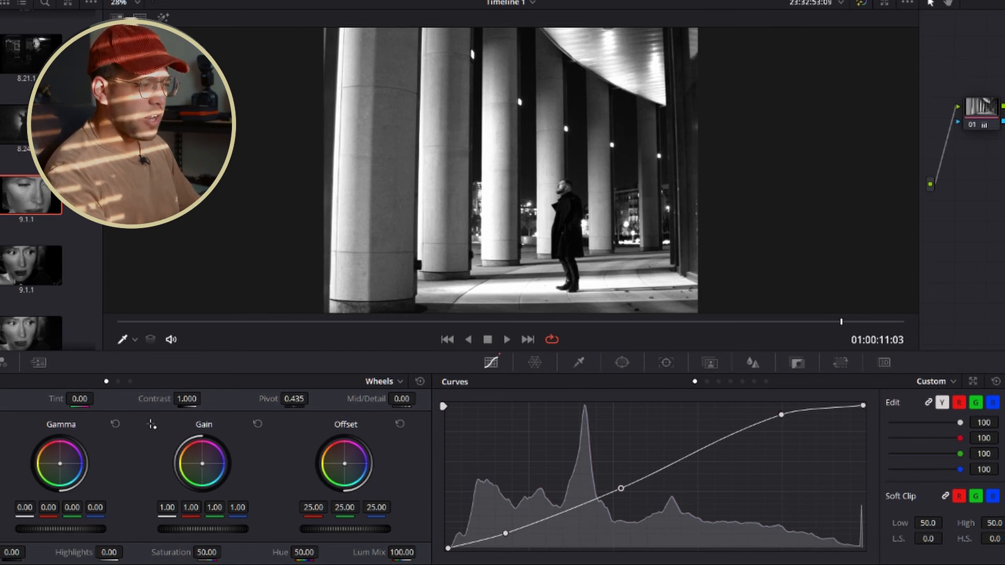
Add another serial node to the column shot and enable a freehand curve window on it.
key("alt+s")
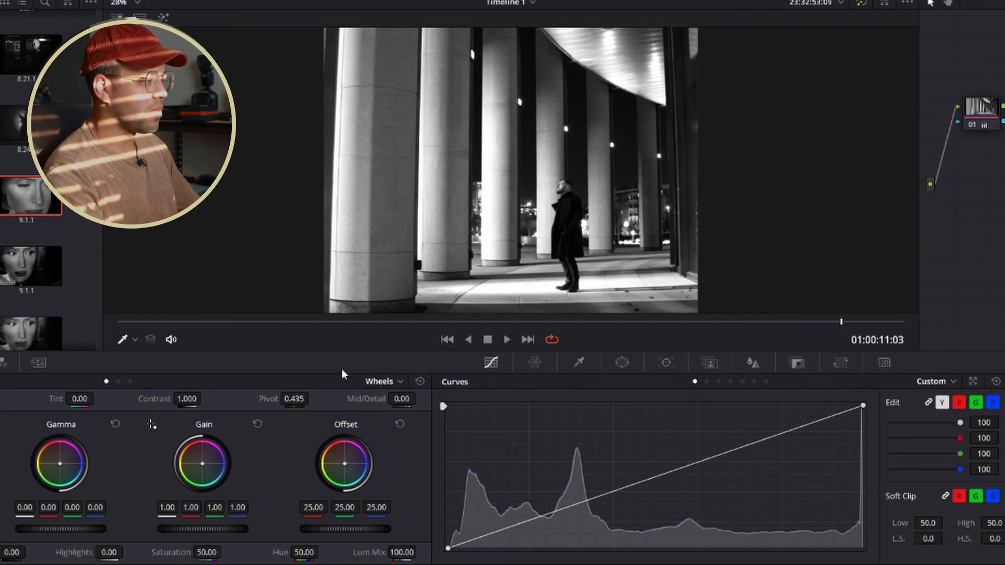
left_click(613, 363)
left_click(457, 528)
scroll(583, 234, "up", 4)
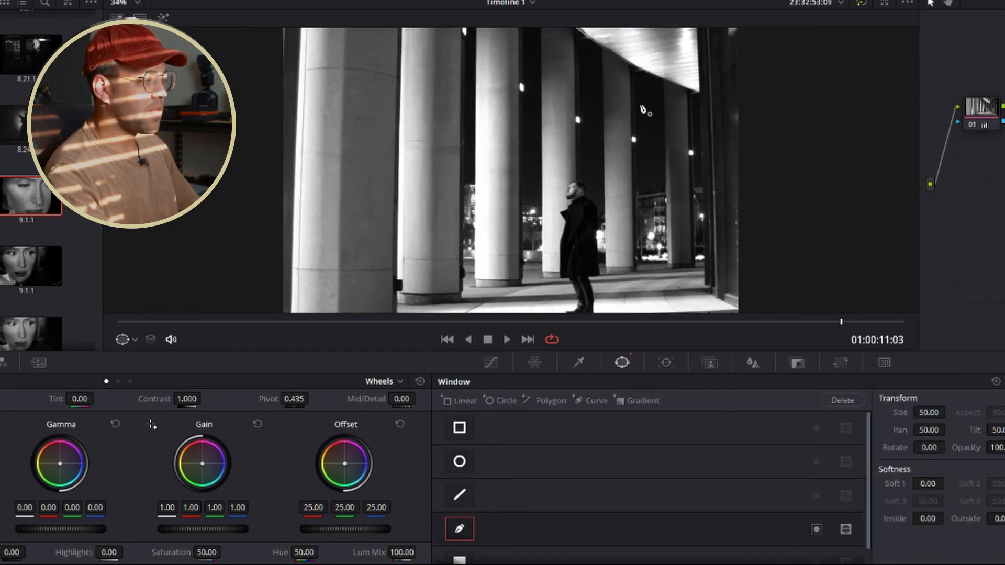
scroll(471, 94, "up", 3)
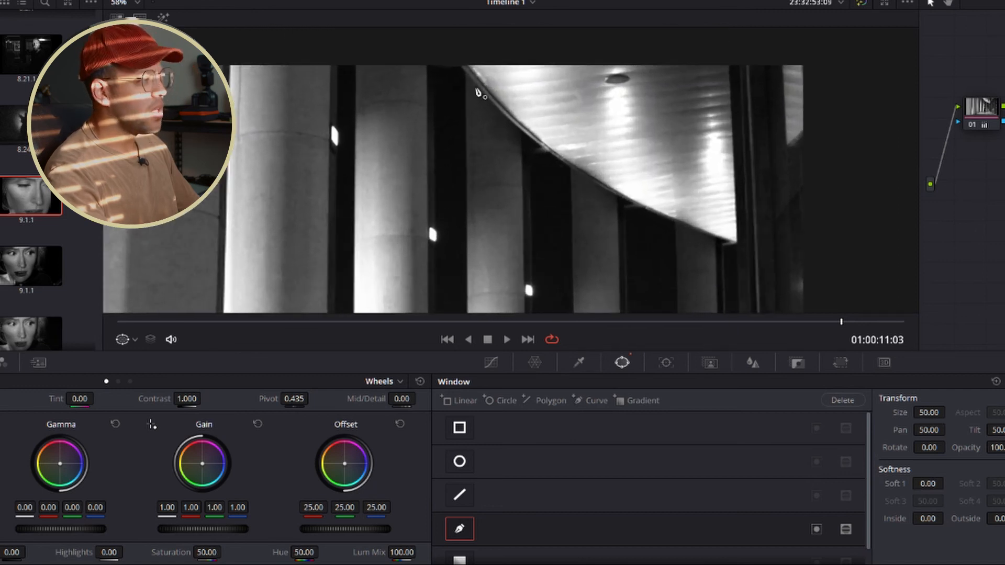
left_click(457, 56)
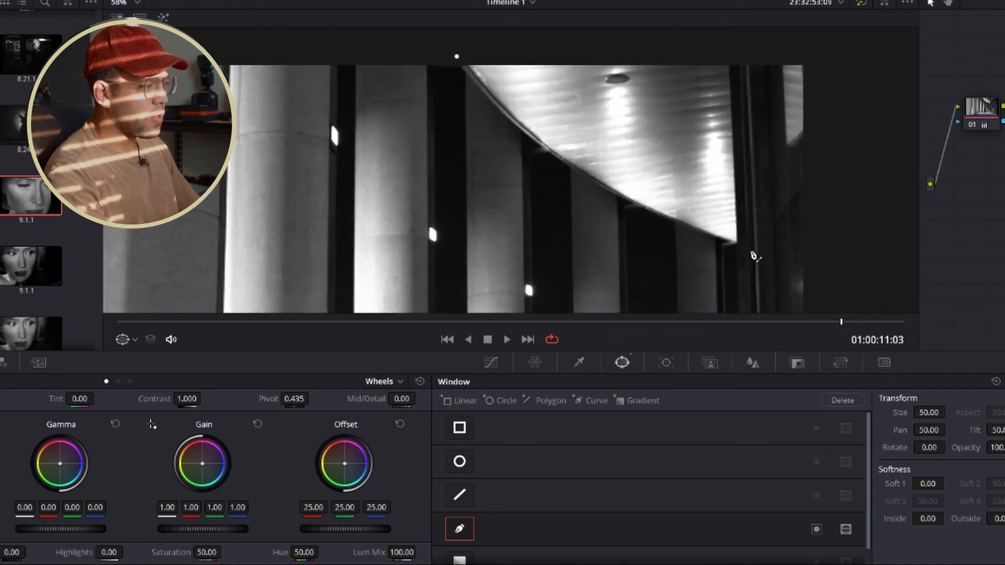
left_click_drag(737, 247, 940, 320)
key("ctrl+z")
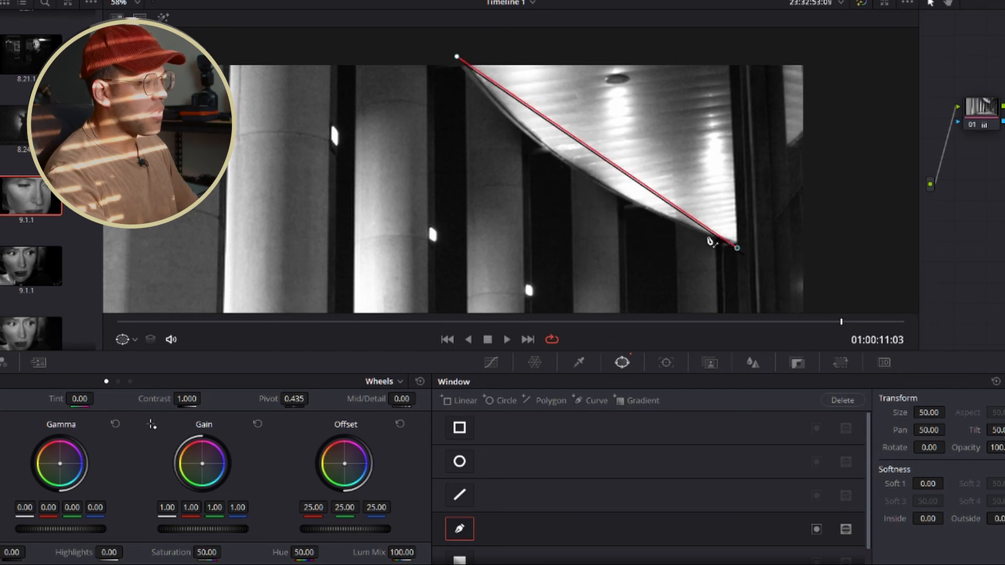
key("ctrl+z")
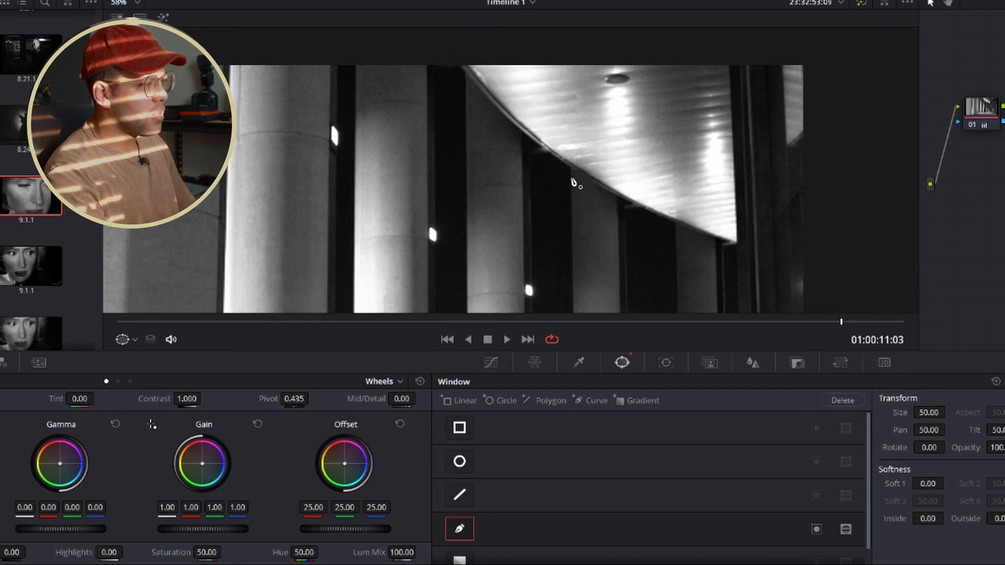
Draw a closed curve window around the bright curved ceiling panel, following its lower edge and extending above the frame.
left_click(457, 65)
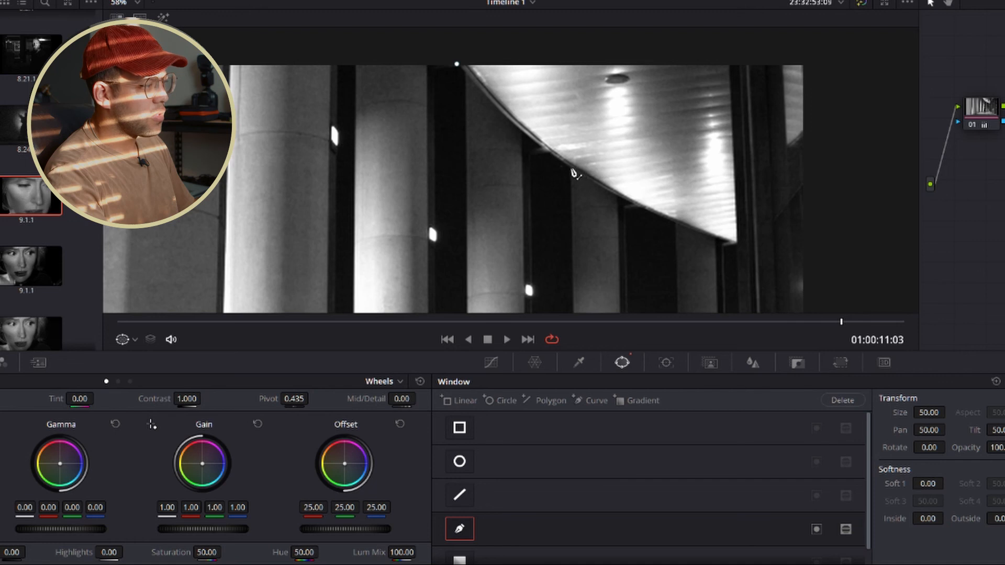
left_click_drag(569, 167, 610, 195)
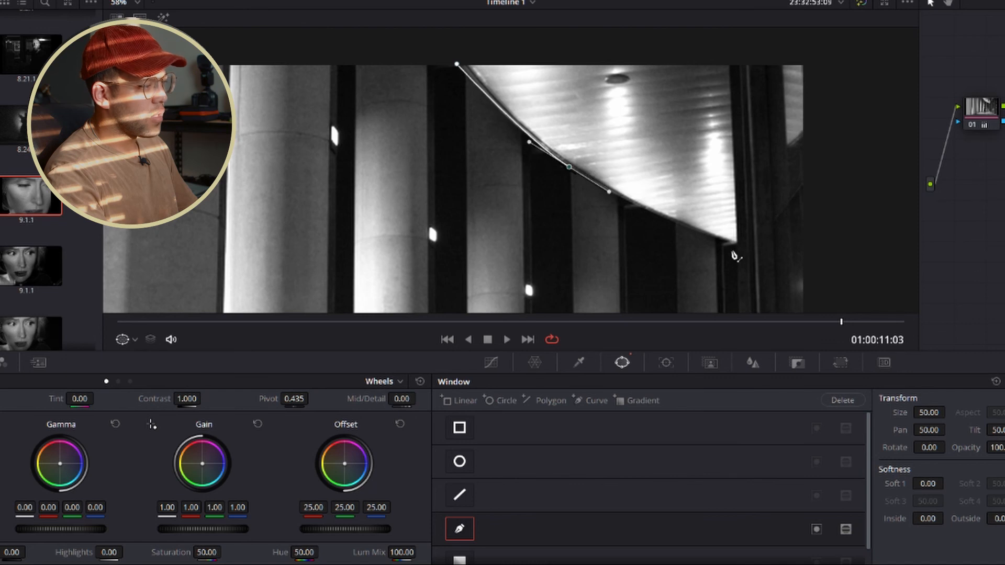
left_click_drag(731, 248, 746, 255)
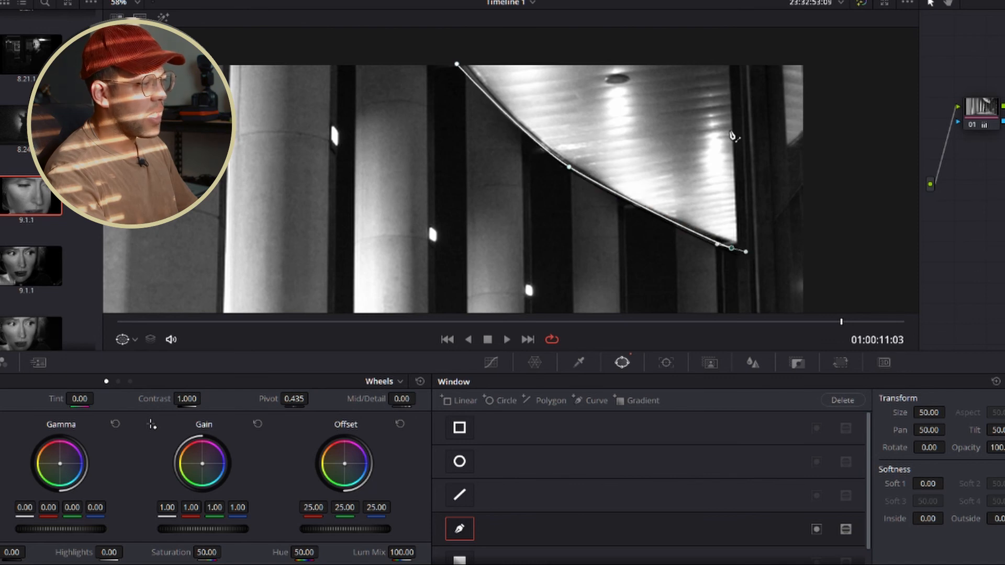
left_click(744, 54)
left_click(558, 47)
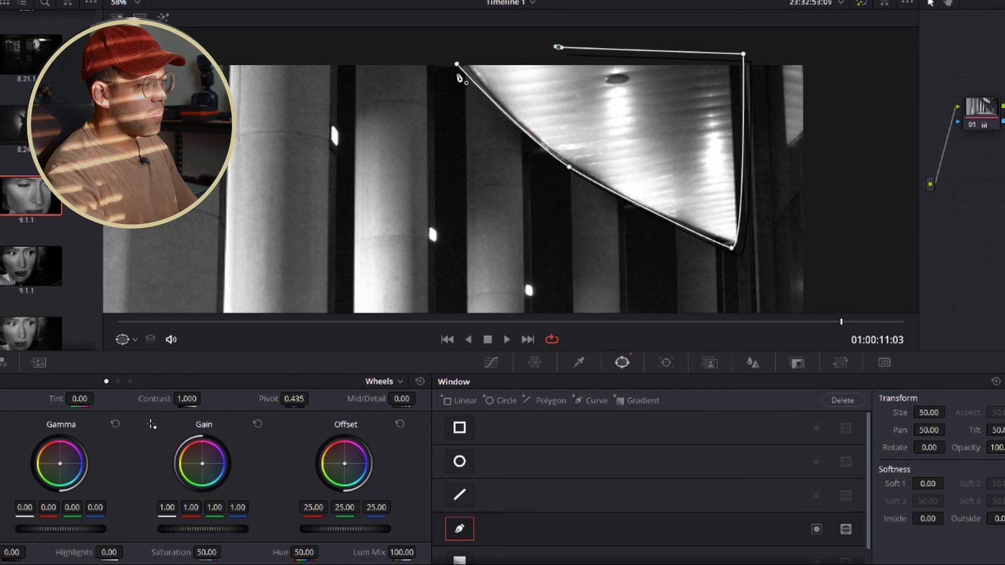
left_click(458, 64)
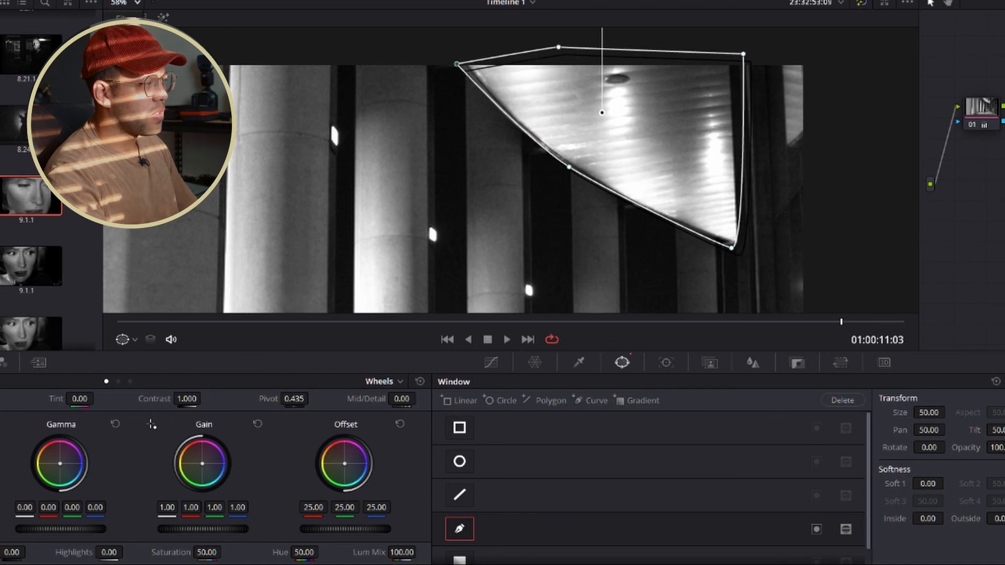
Nudge the ceiling window's leftmost point just outside the frame and set the node's Mid/Detail to 98.00.
left_click(125, 19)
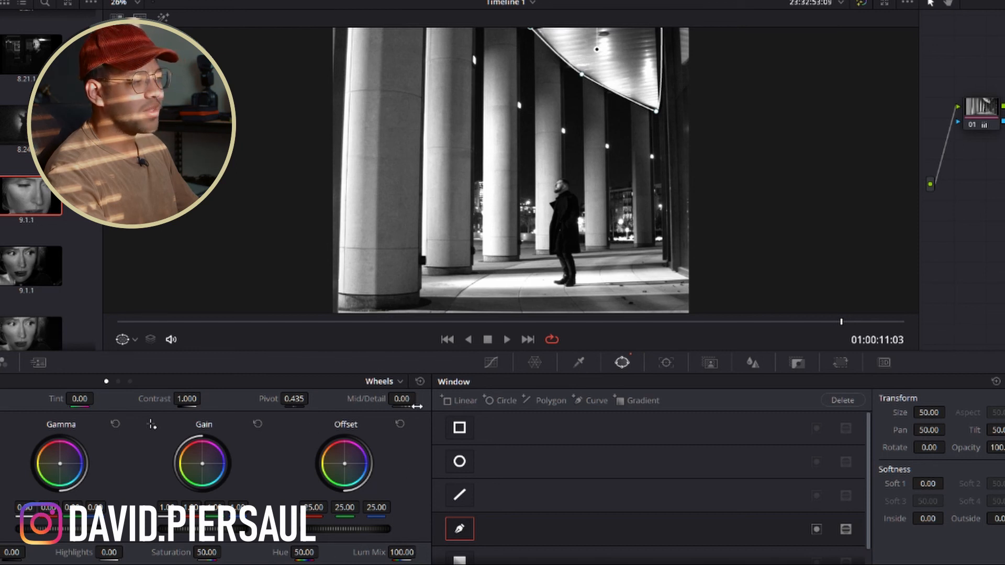
scroll(655, 173, "up", 5)
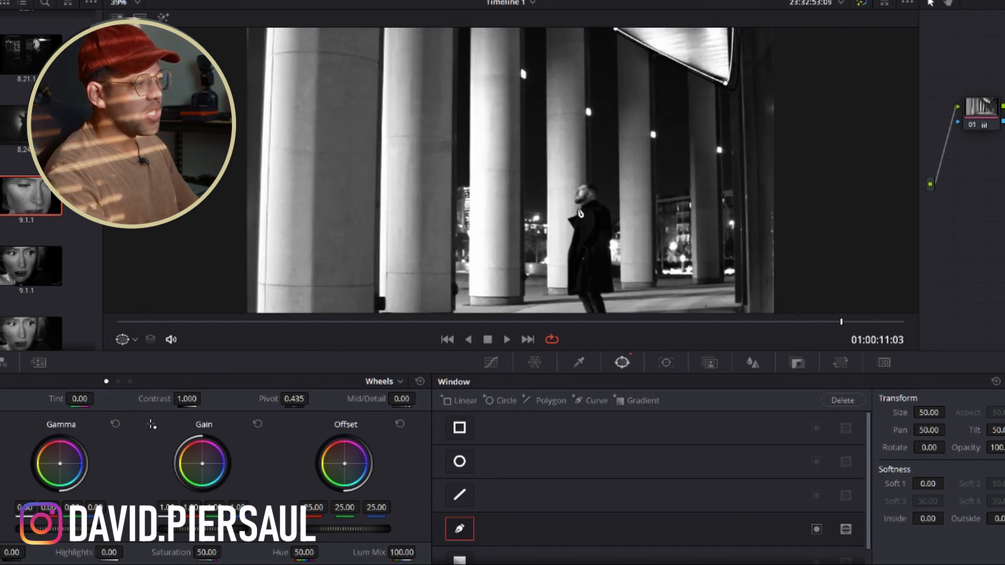
left_click_drag(504, 176, 467, 250)
scroll(473, 237, "up", 1)
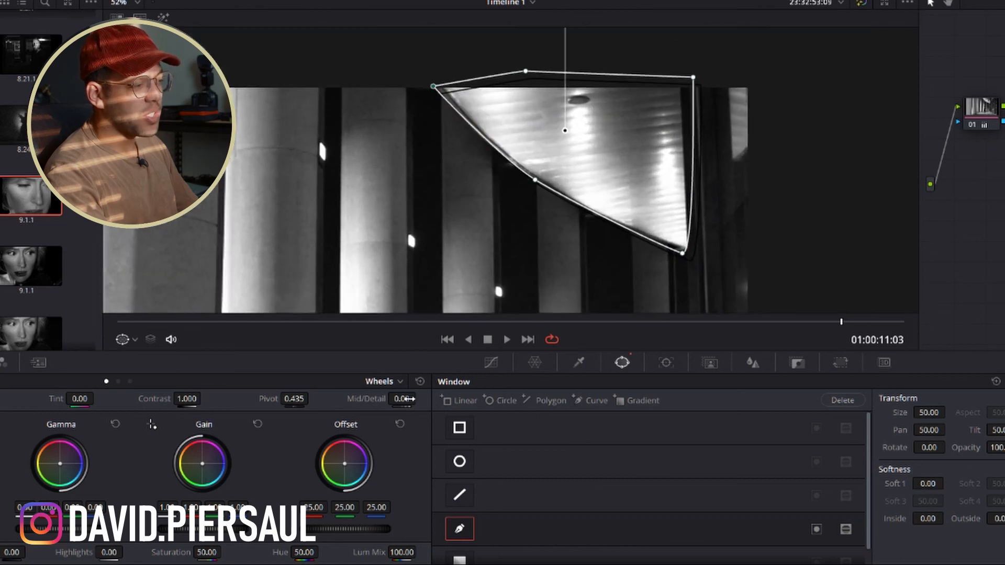
left_click_drag(436, 92, 432, 87)
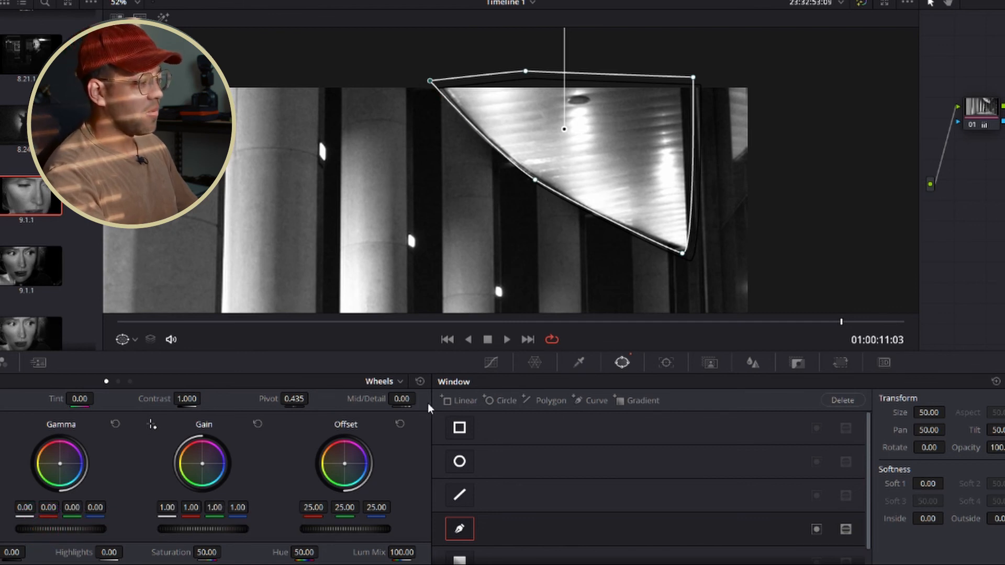
left_click_drag(401, 399, 448, 399)
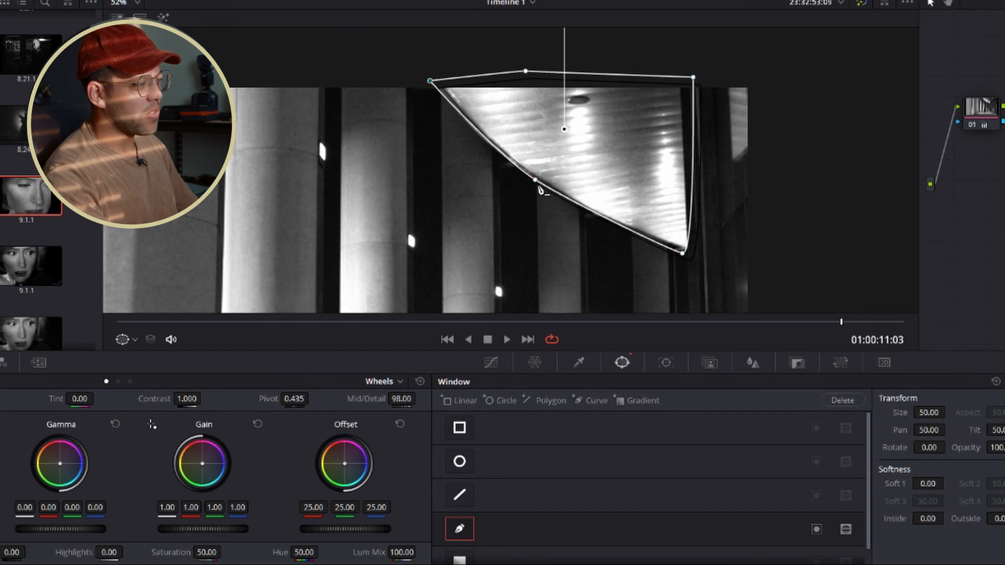
Nudge the ceiling window's lower-edge point slightly outward and pull down a shadow point on the node's custom curve.
left_click_drag(536, 181, 539, 184)
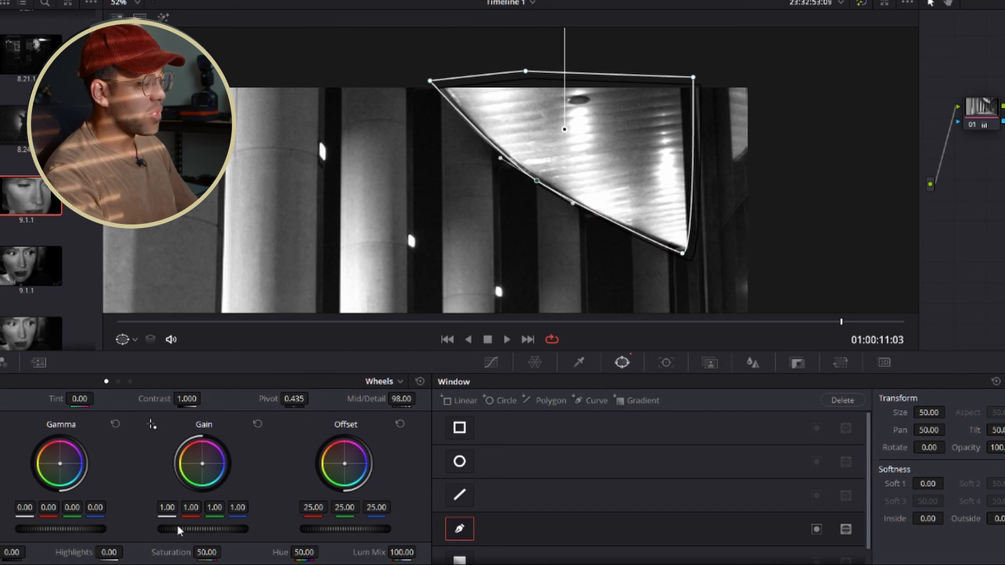
left_click(490, 364)
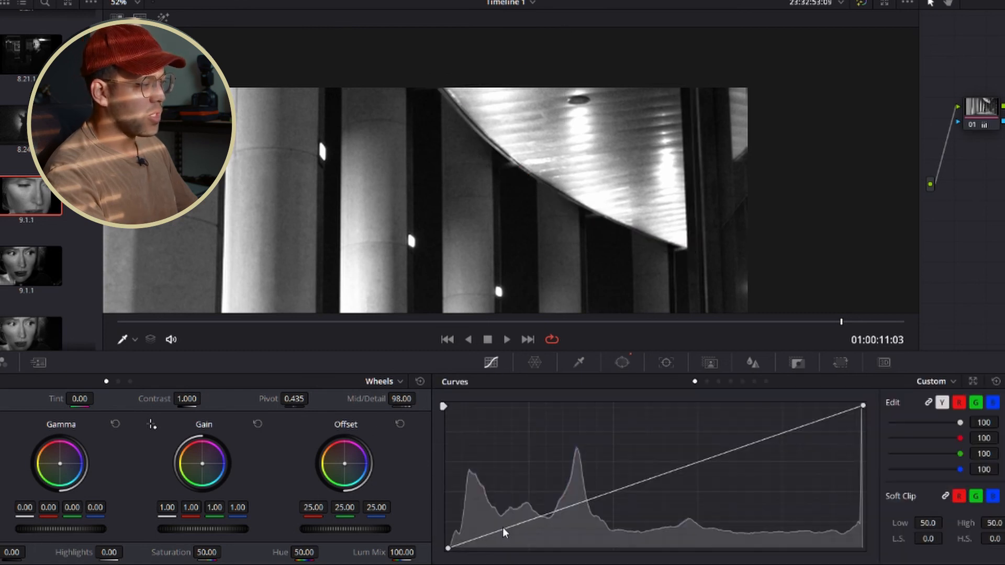
left_click_drag(502, 528, 512, 534)
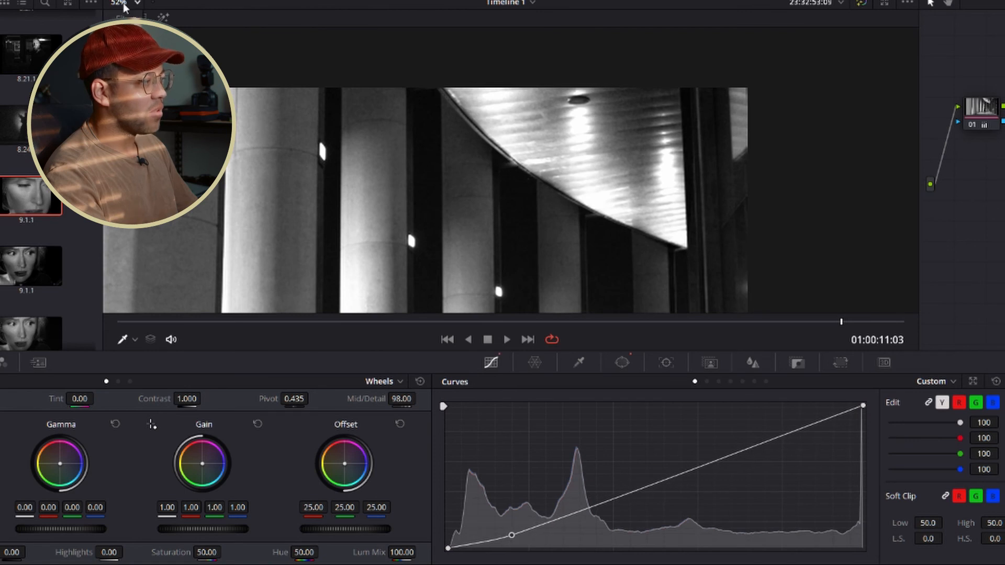
Add another node to the column shot and compare the full frame with and without the grade.
left_click(123, 17)
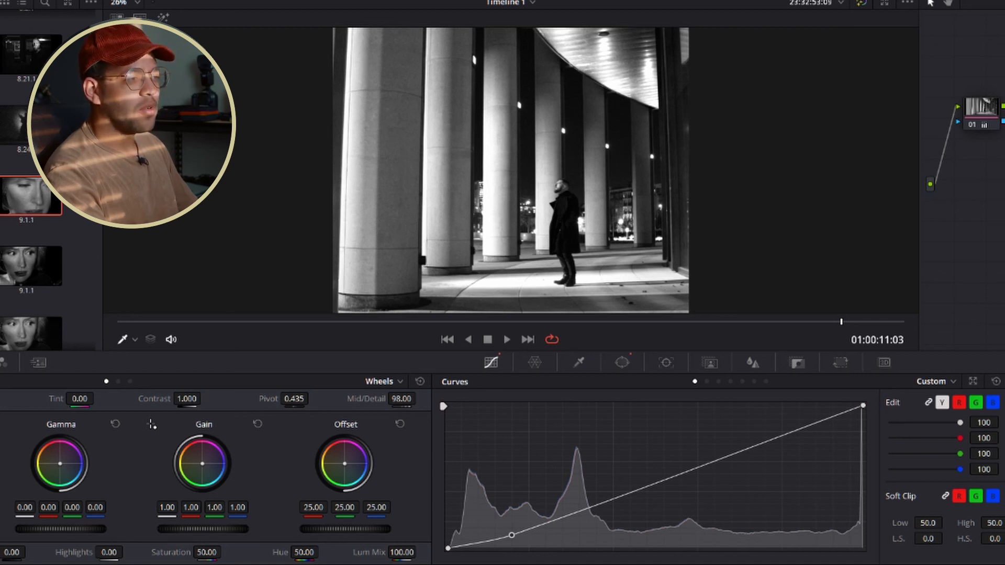
key("ctrl+z")
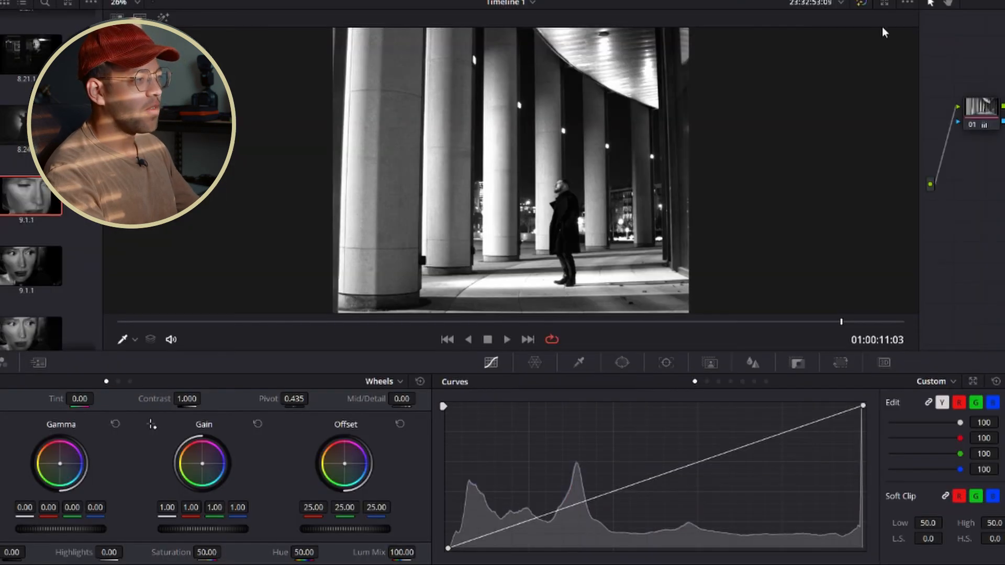
left_click(862, 4)
left_click(862, 4)
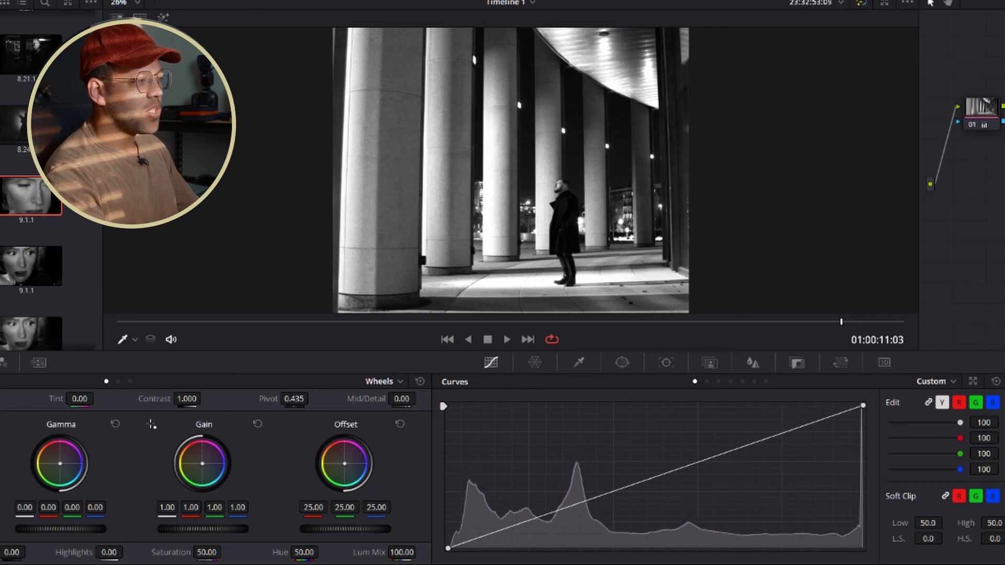
Switch off the column shot's first node to view the image without its base adjustments, and select that node.
left_click(976, 124)
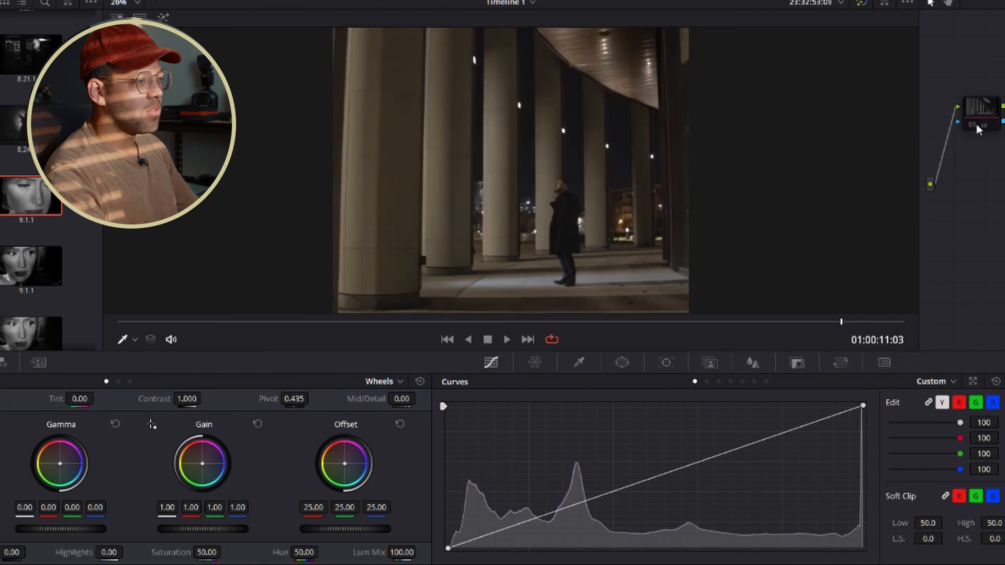
left_click(979, 125)
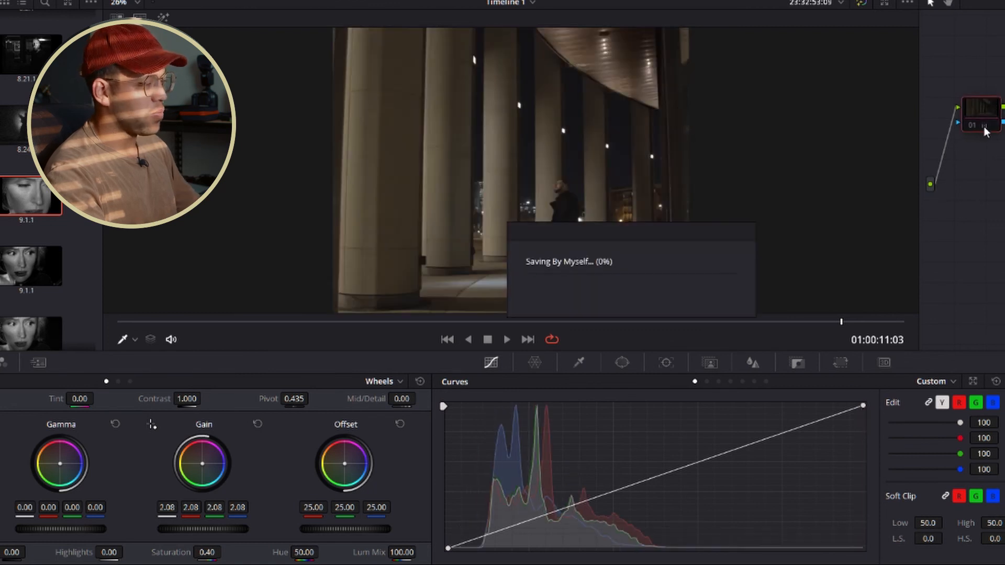